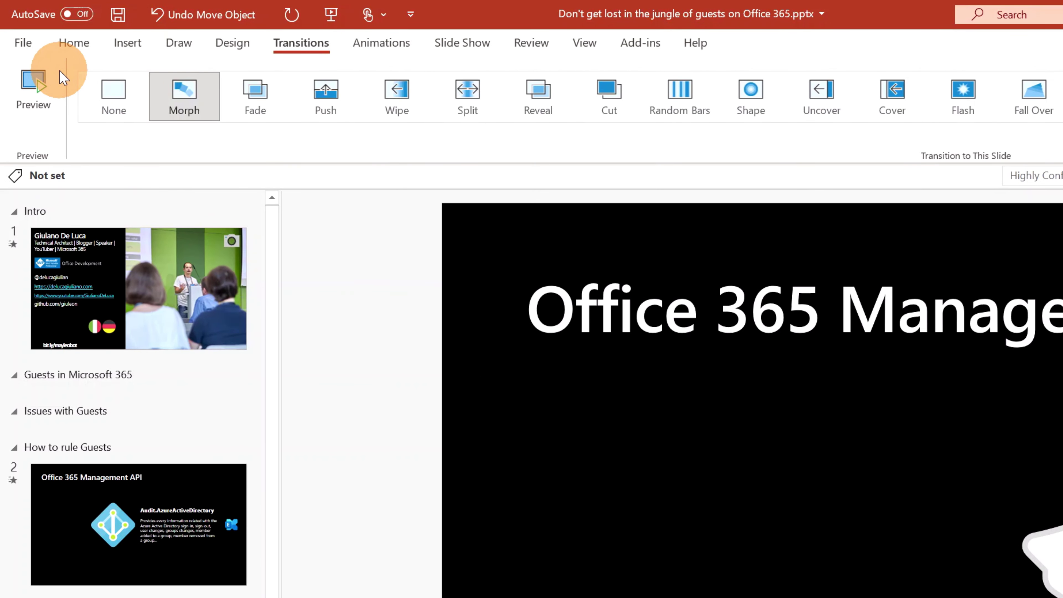
# Step: Choose the animated GIF export in File > Export and set its quality to Extra Large (Full HD 1080p)
pyautogui.click(25, 43)
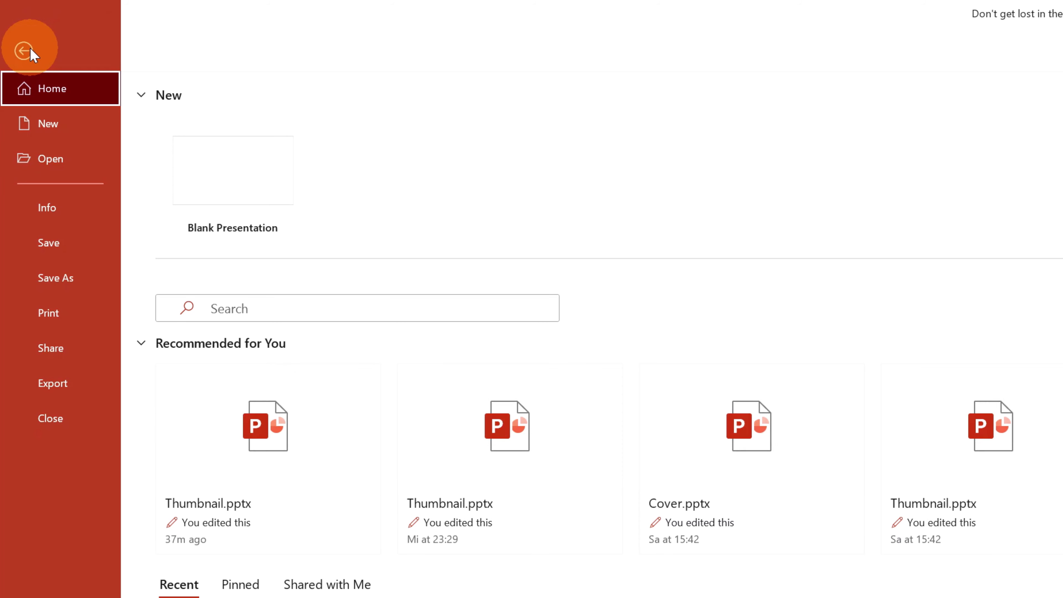
pyautogui.click(52, 377)
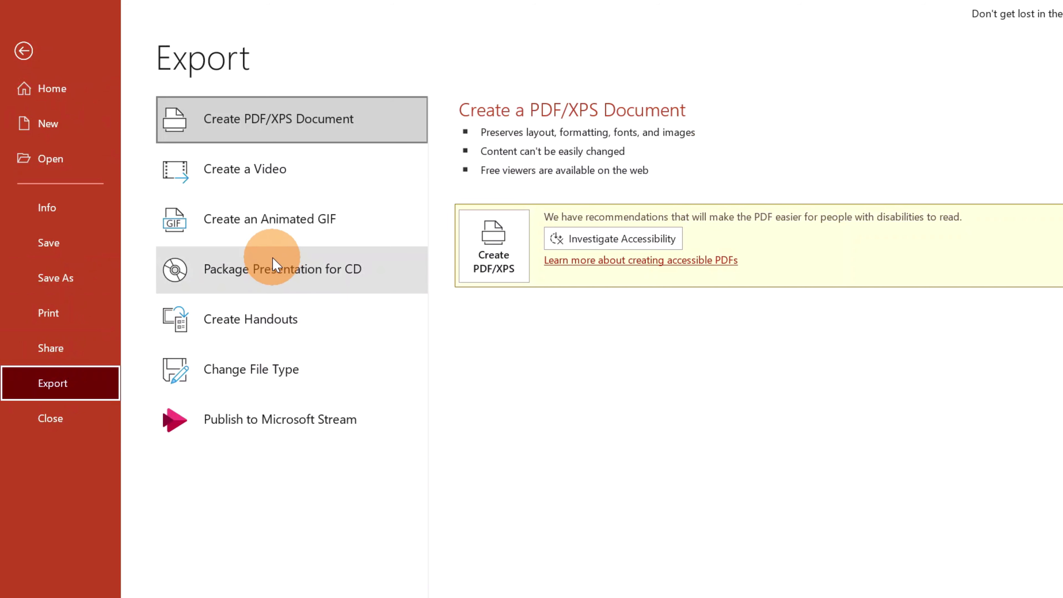
pyautogui.click(367, 230)
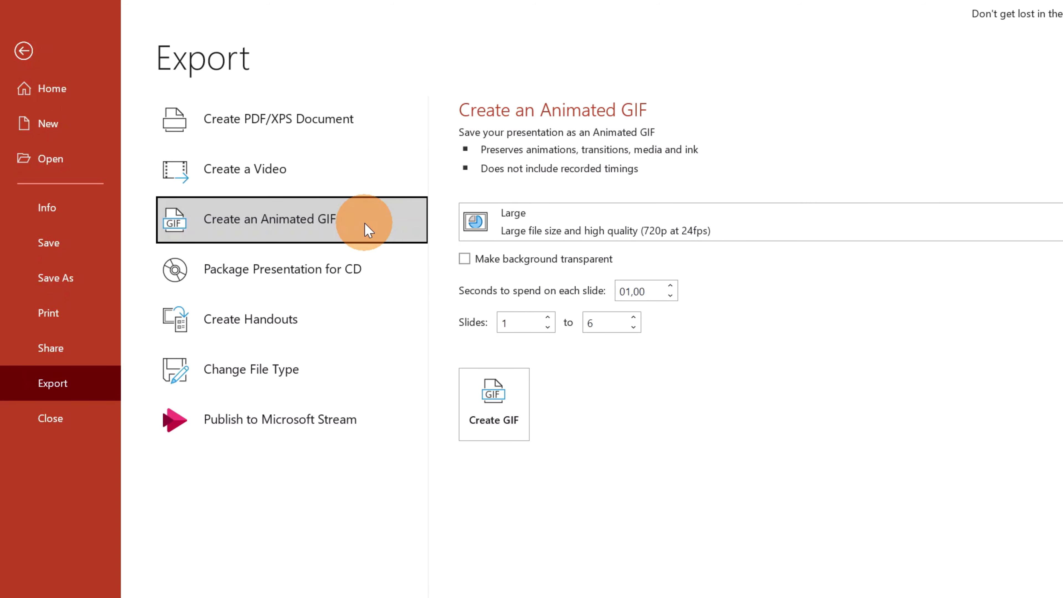
pyautogui.click(922, 229)
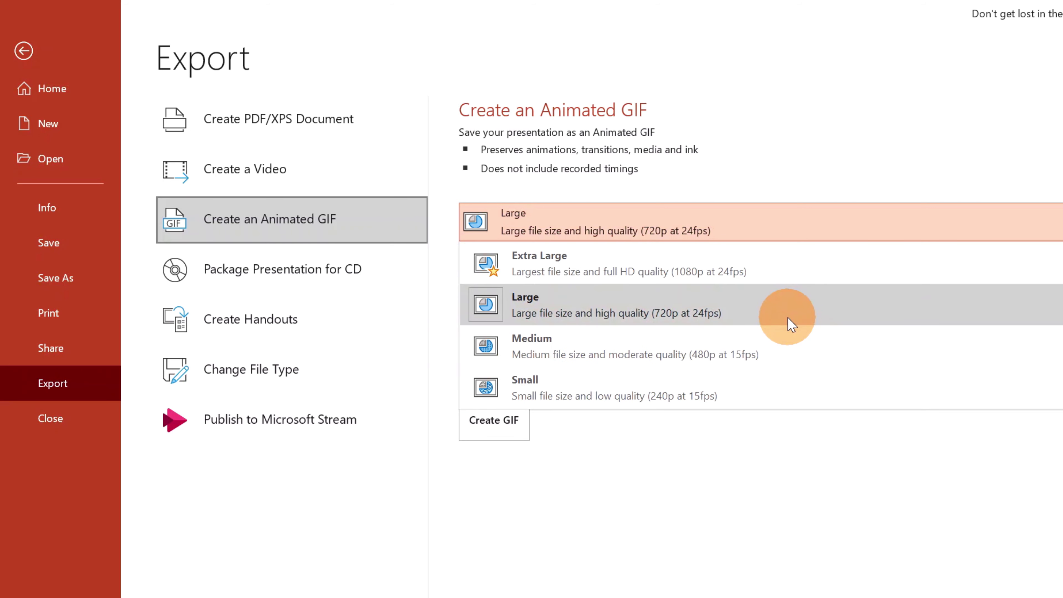
pyautogui.click(638, 285)
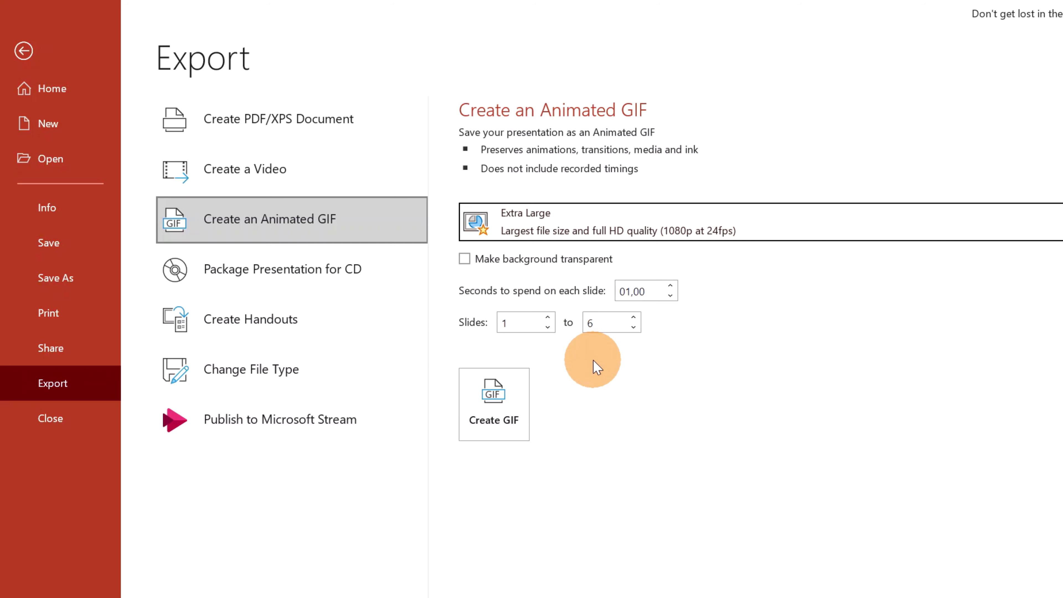
# Step: Export slides 2 to 6 as a GIF and save it to the Desktop under the existing name
pyautogui.click(549, 318)
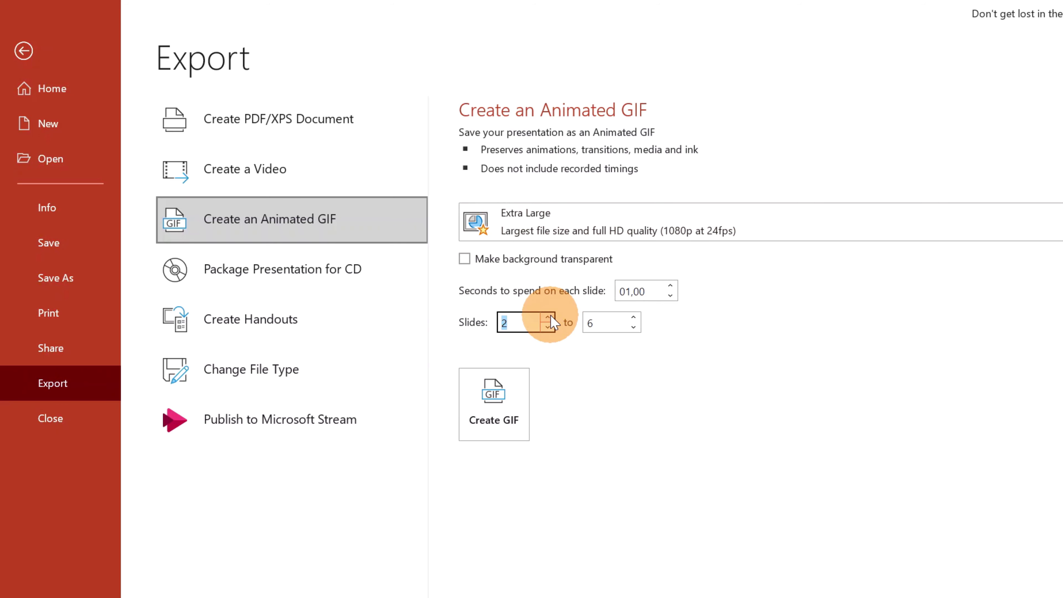
pyautogui.click(577, 368)
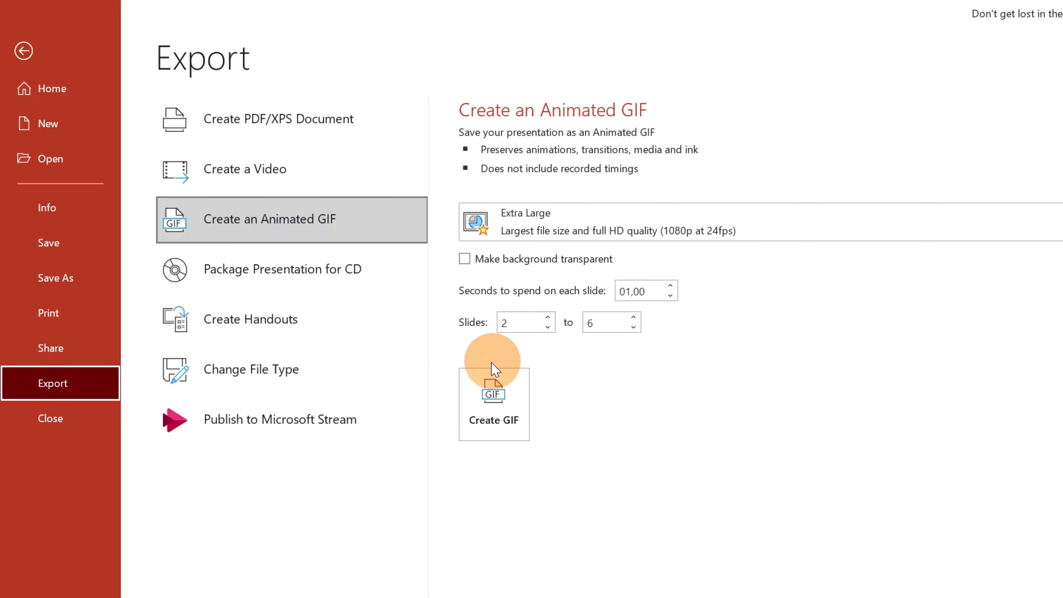
pyautogui.click(496, 416)
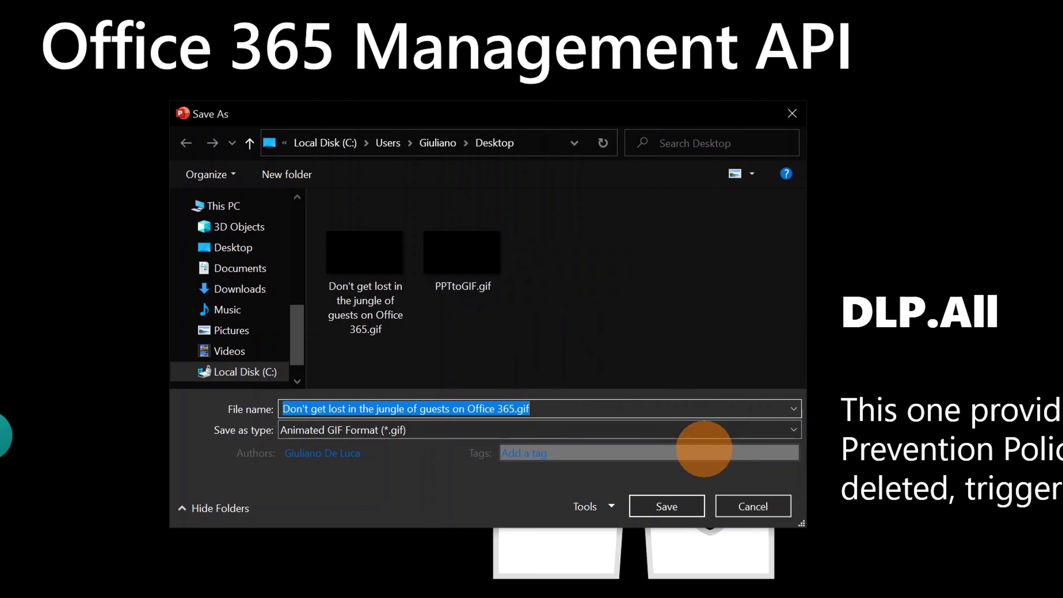
pyautogui.click(682, 509)
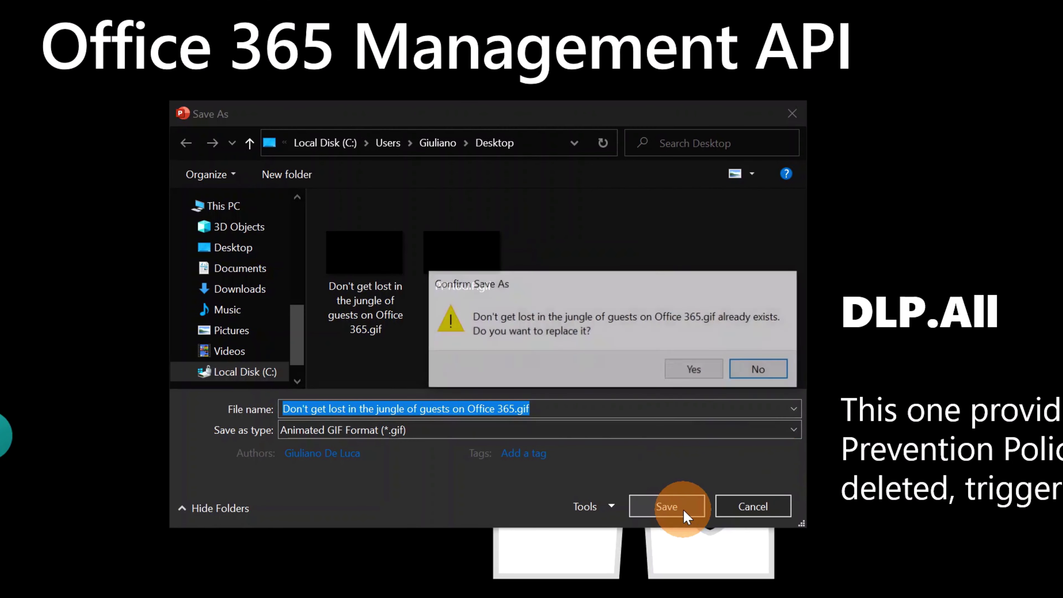
# Step: Replace the existing Desktop GIF, then open it from File Explorer to watch the Morph animation
pyautogui.click(694, 377)
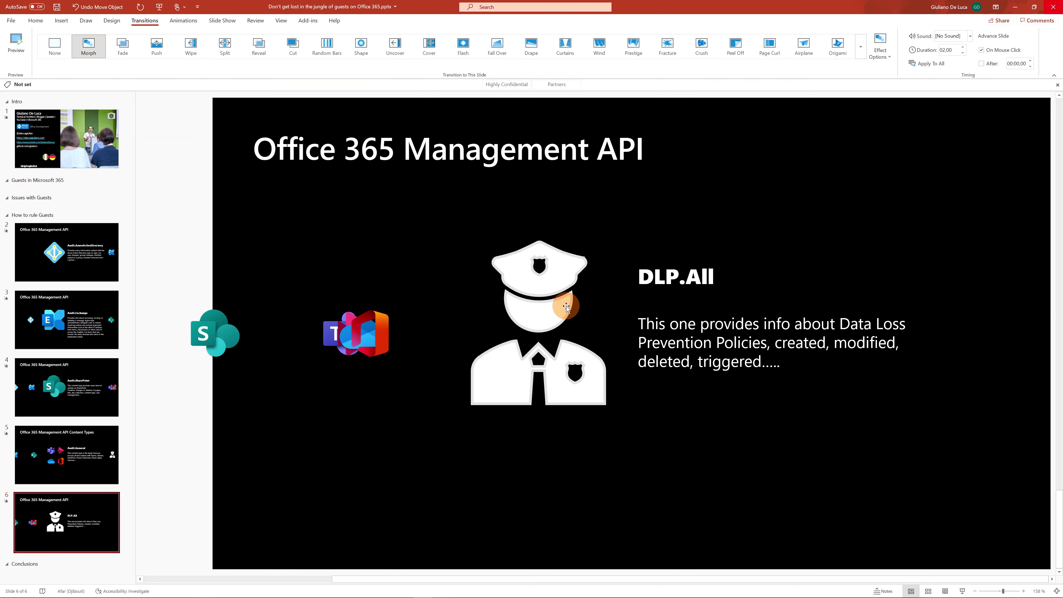
pyautogui.hotkey('alt', 'Tab')
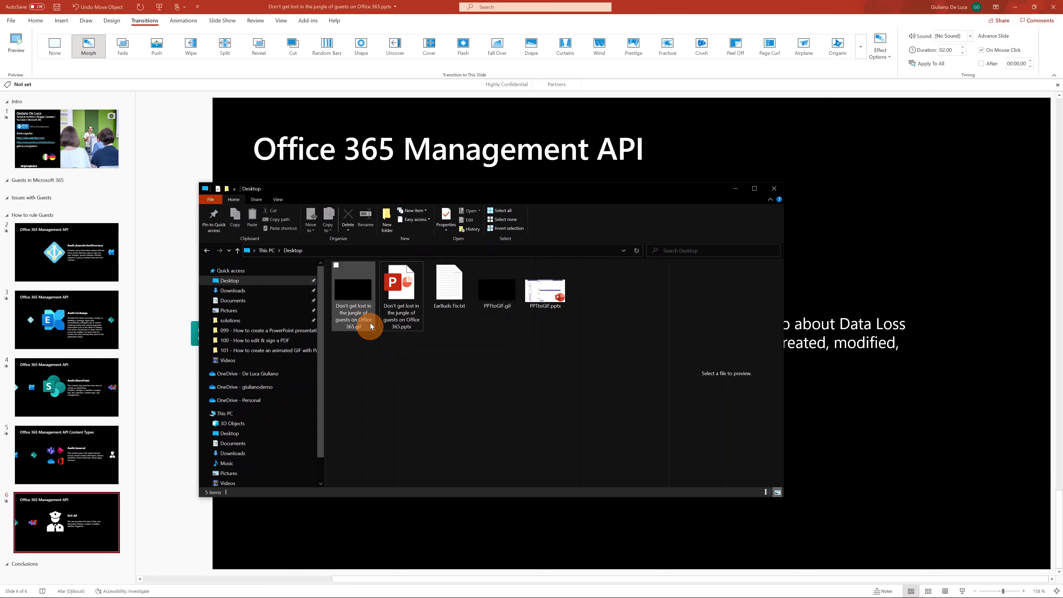
pyautogui.click(355, 309)
pyautogui.doubleClick(343, 303)
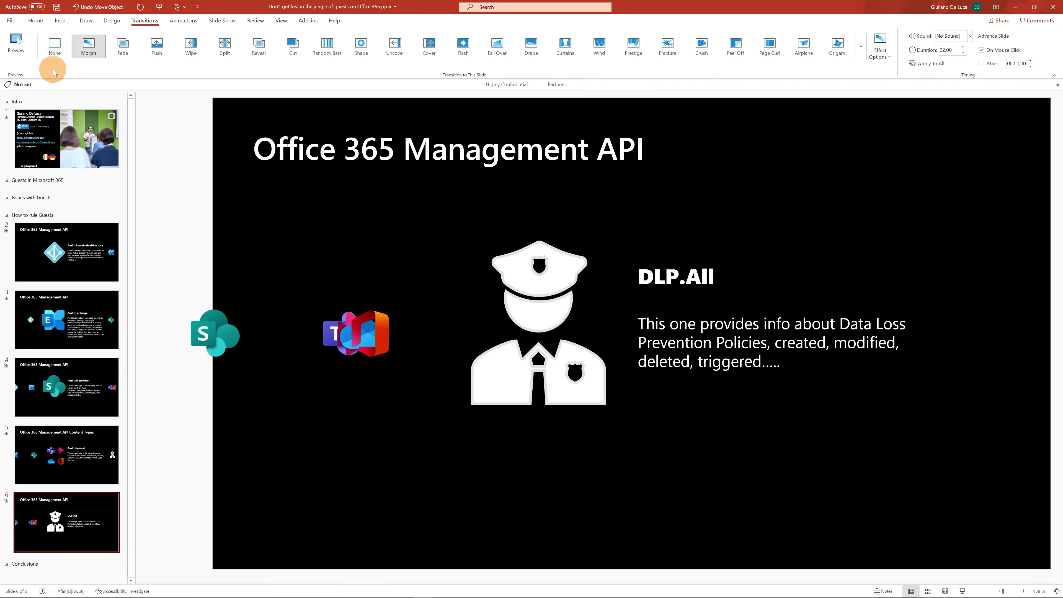
# Step: Re-export all six slides as a GIF at 03,00 seconds per slide, replace the Desktop copy, and open it
pyautogui.click(13, 22)
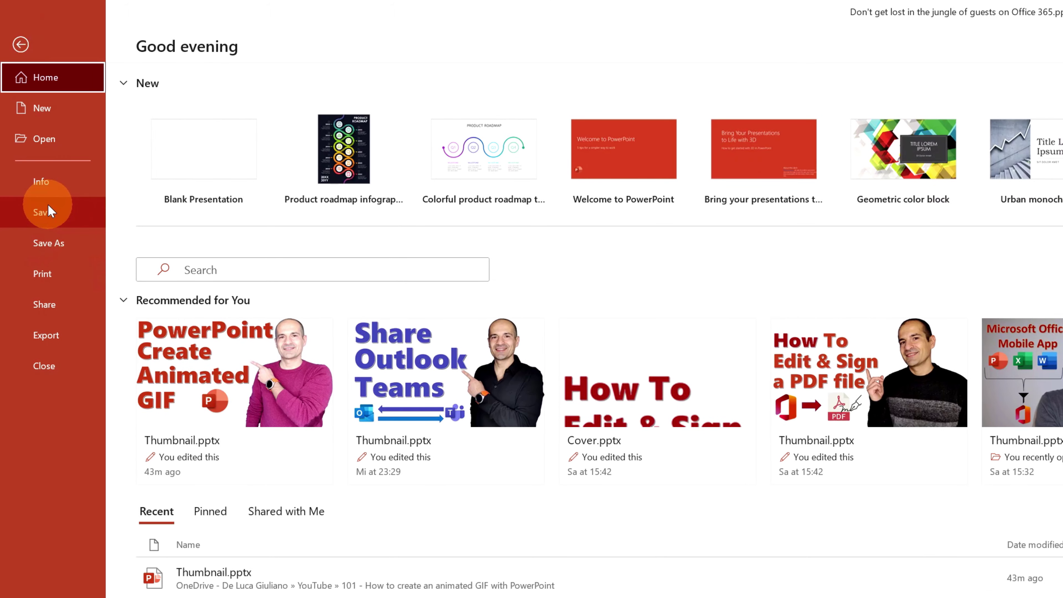
pyautogui.click(46, 337)
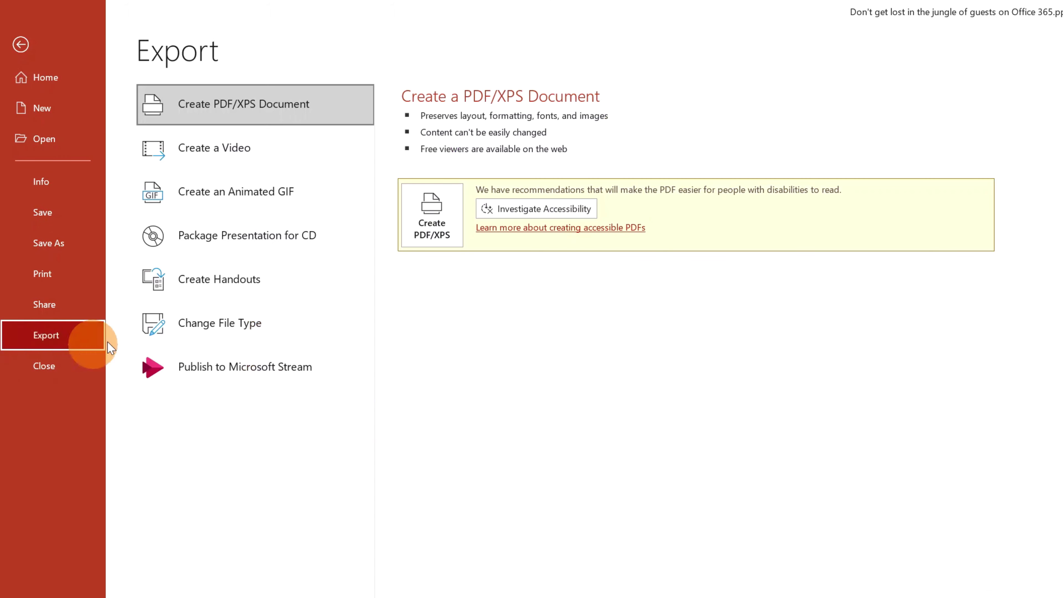
pyautogui.click(252, 203)
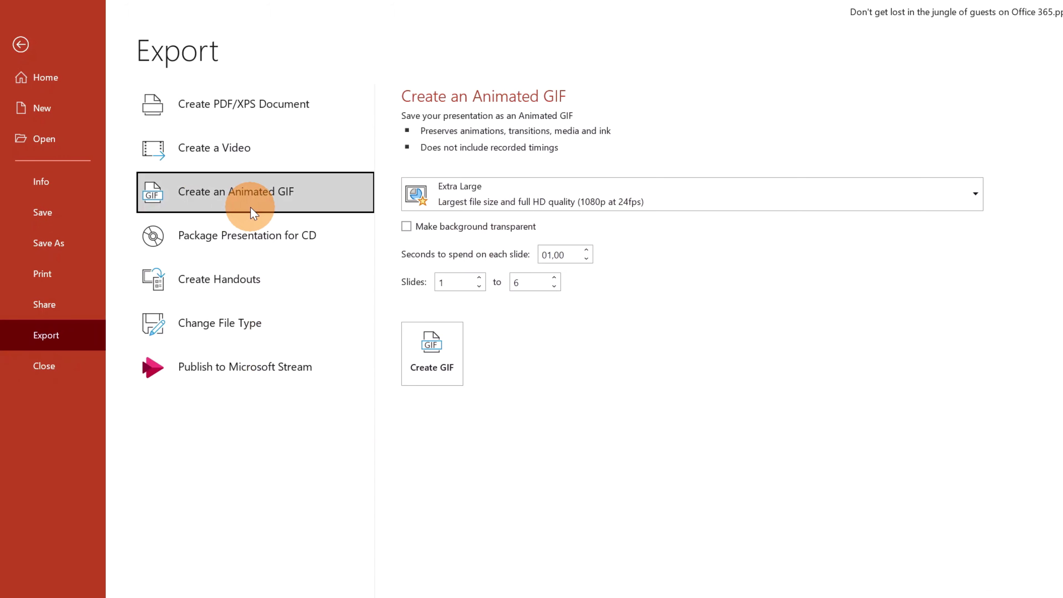
pyautogui.click(587, 251)
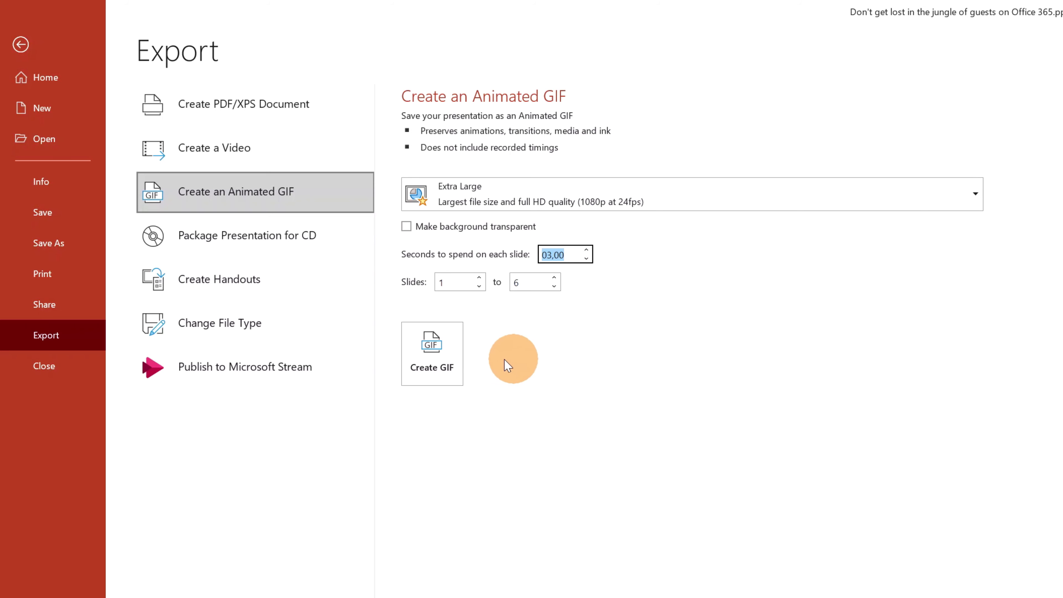
pyautogui.click(439, 359)
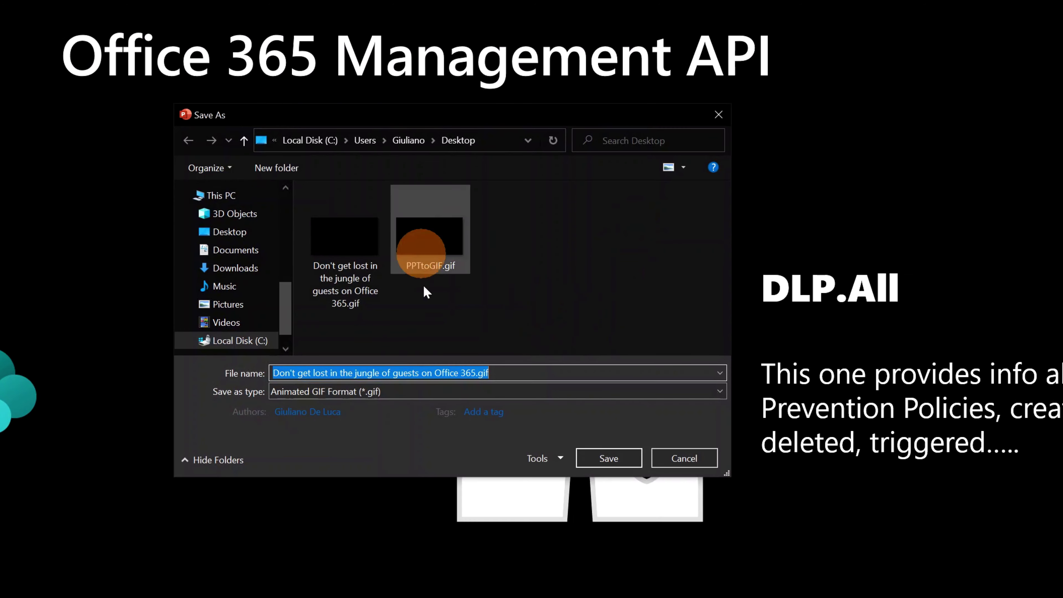
pyautogui.click(610, 458)
pyautogui.click(633, 342)
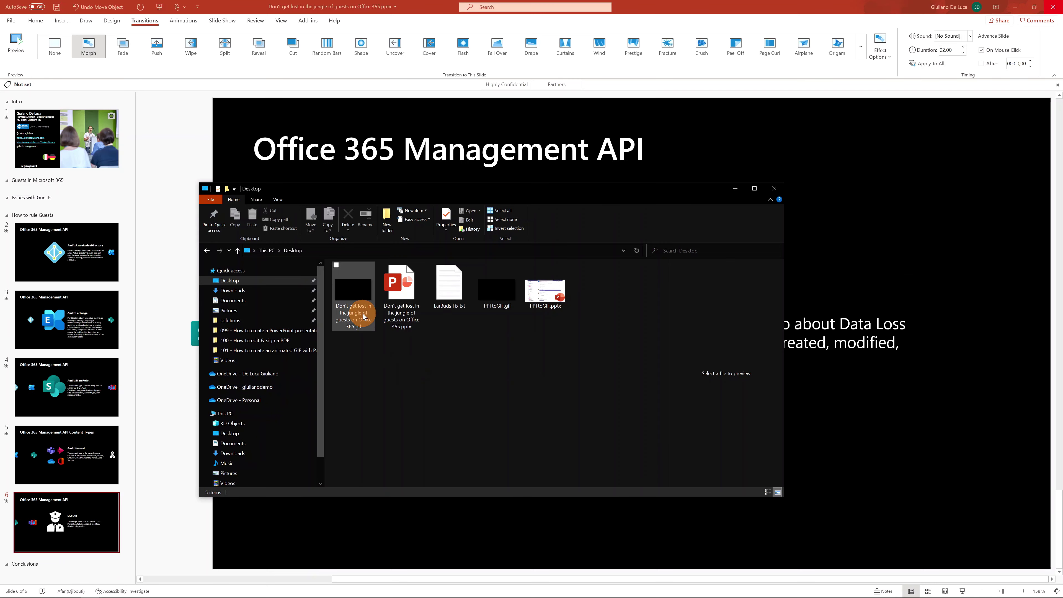
pyautogui.doubleClick(364, 317)
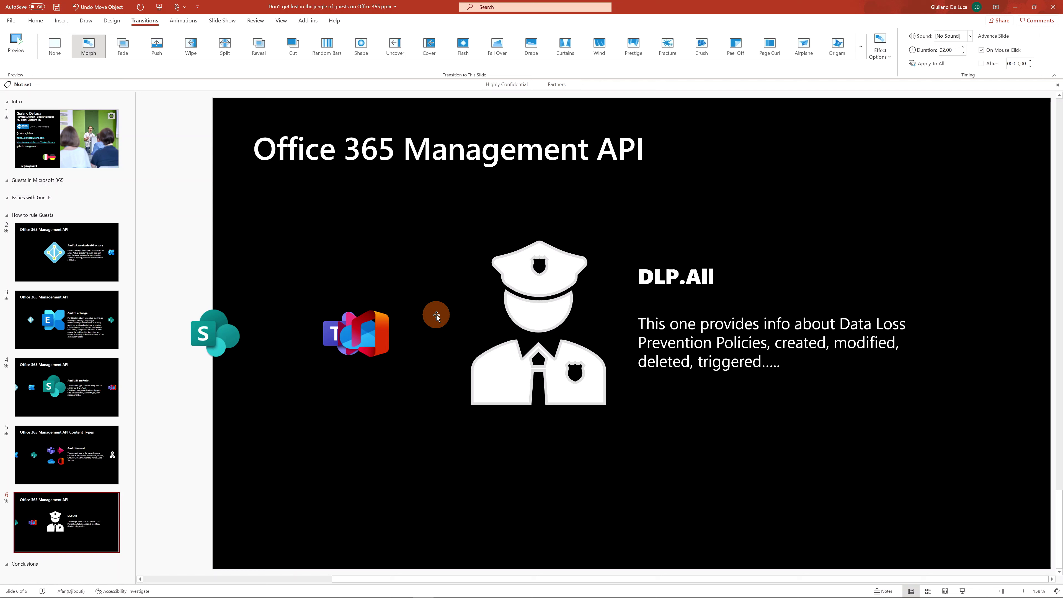
# Step: Launch PowerPoint from Windows search, create a blank presentation and delete its title and subtitle placeholders
pyautogui.press('super')
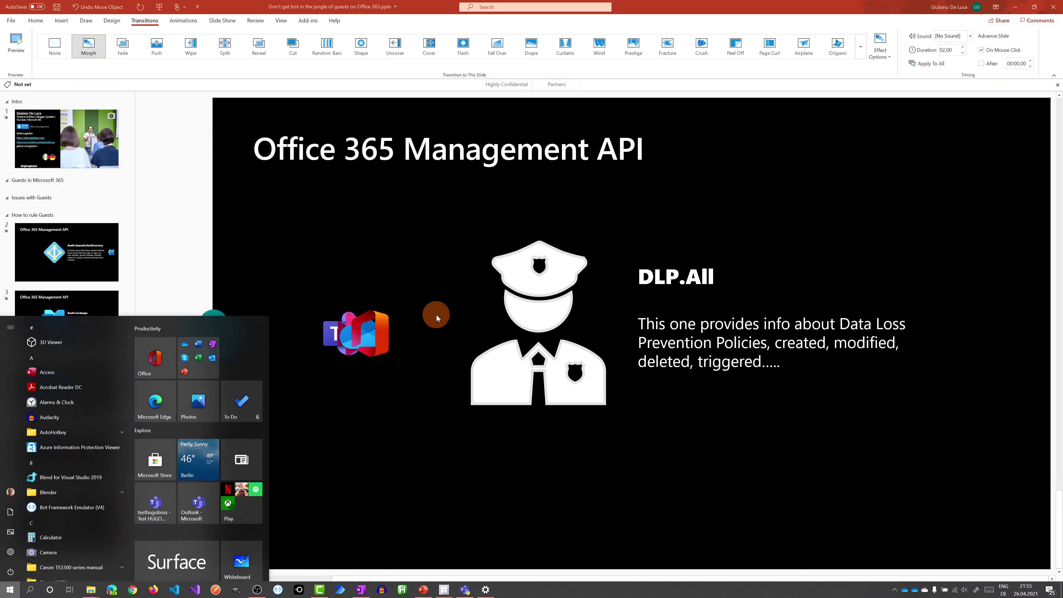
pyautogui.write('powerp')
pyautogui.press('Return')
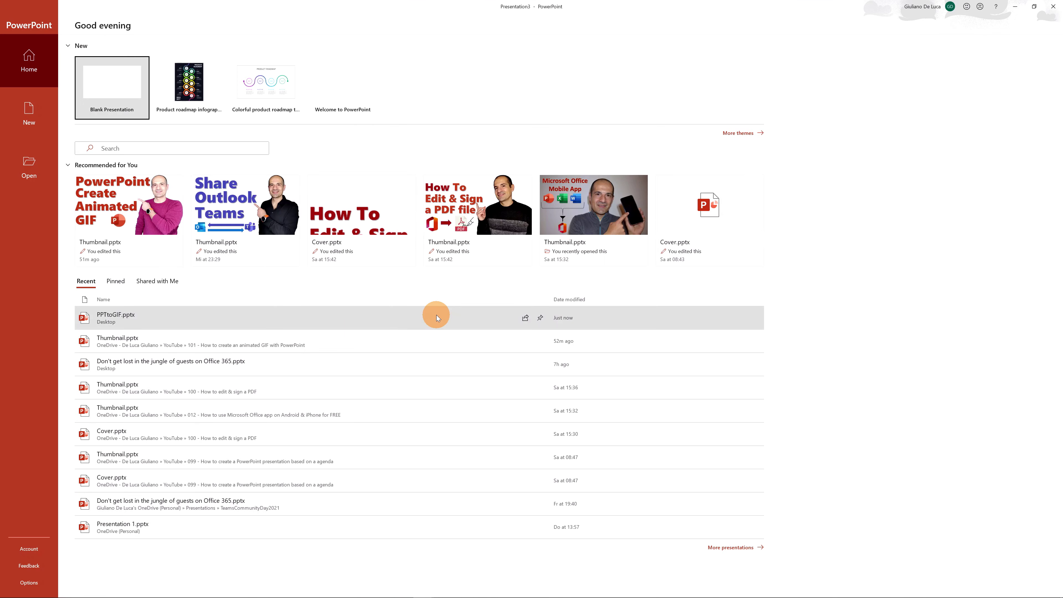
pyautogui.click(124, 87)
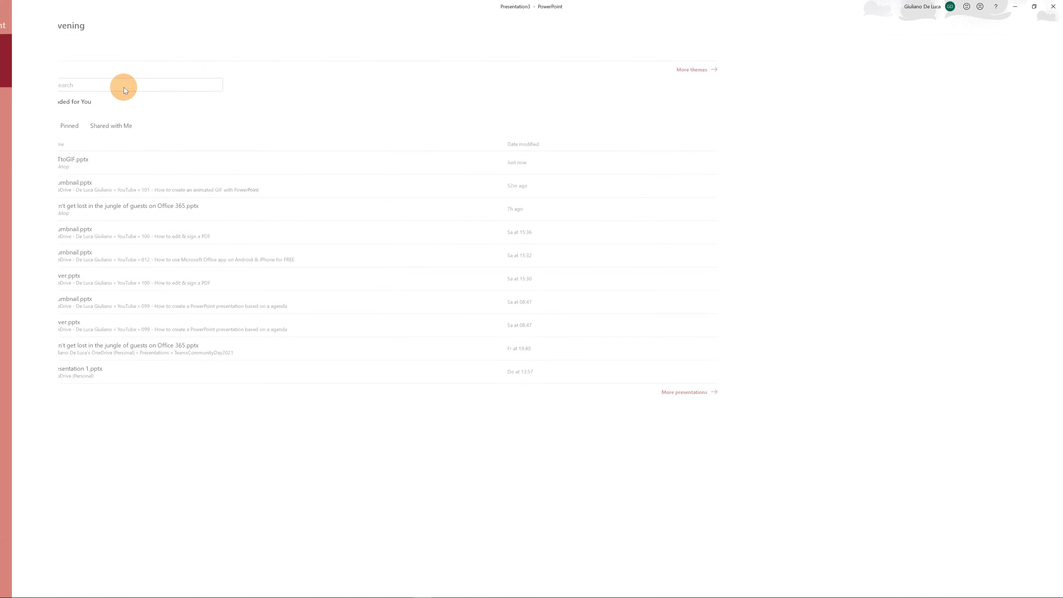
pyautogui.moveTo(231, 168); pyautogui.dragTo(861, 490)
pyautogui.press('Delete')
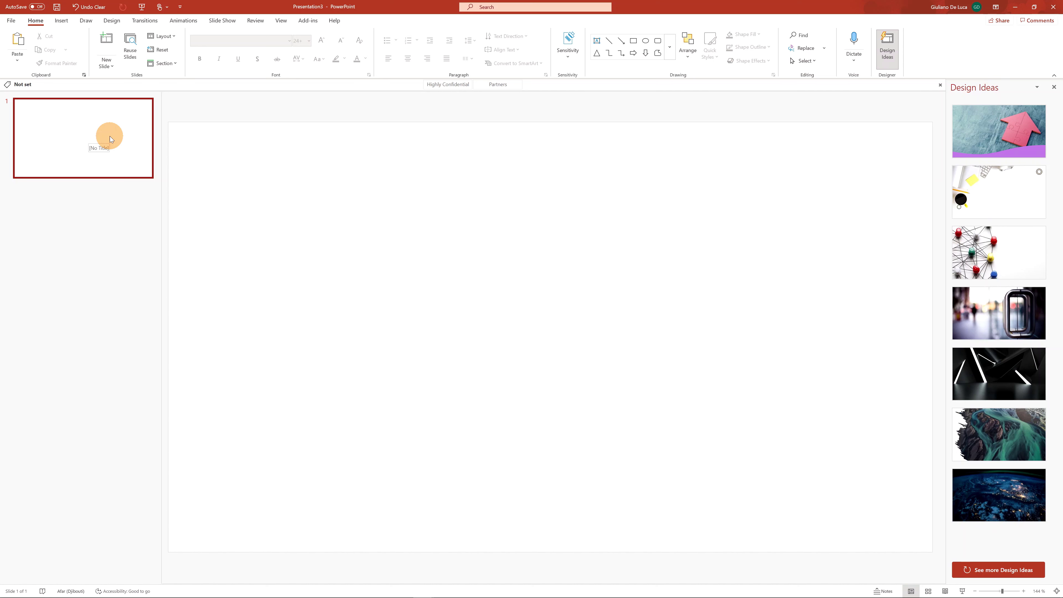
# Step: Capture the Teams General channel window as a single-window snip
pyautogui.moveTo(560, 595)
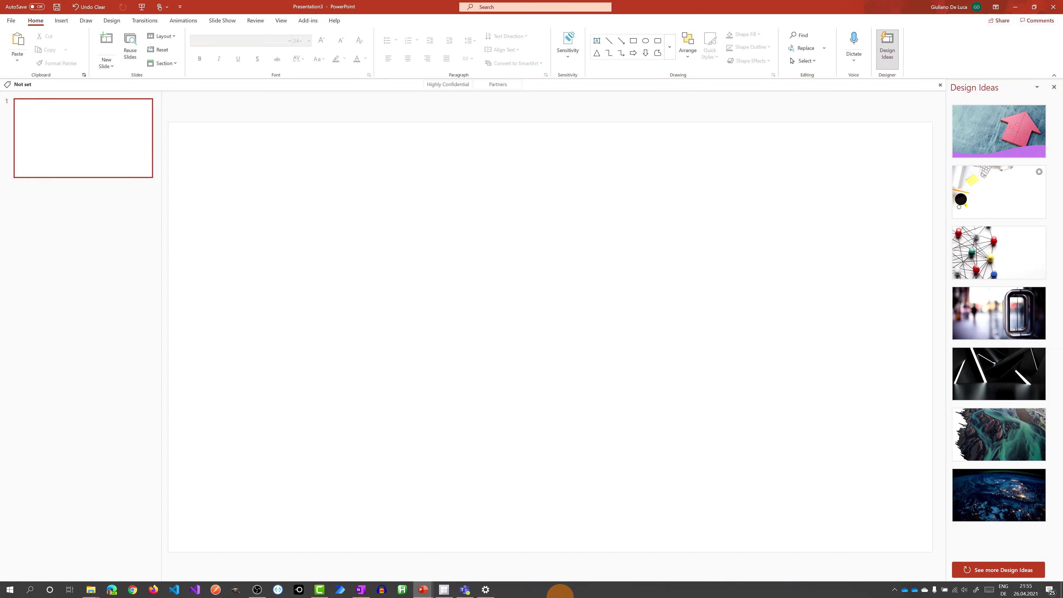
pyautogui.click(470, 594)
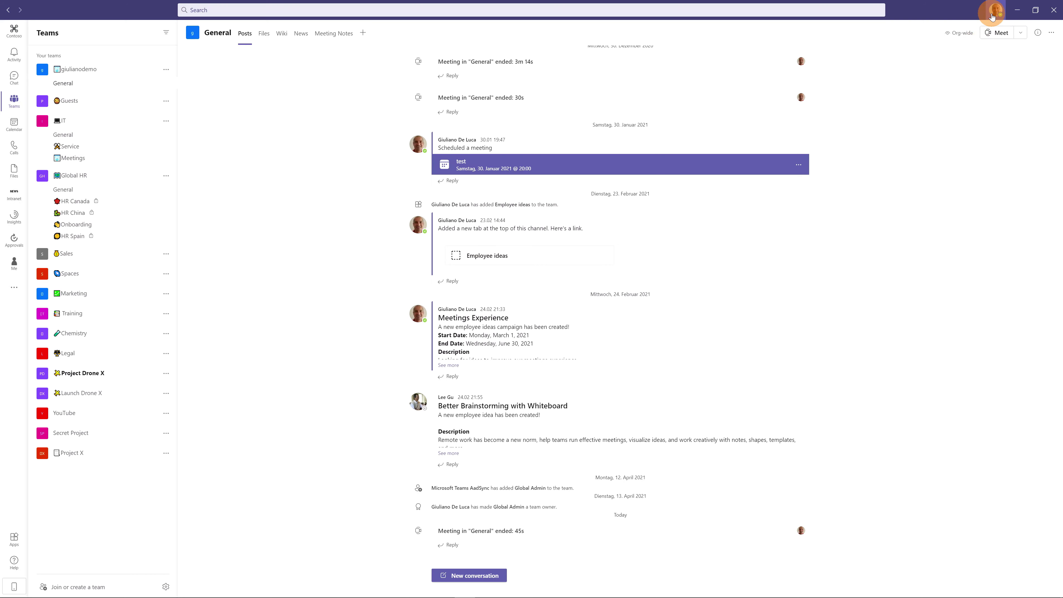
pyautogui.press('super+shift+s')
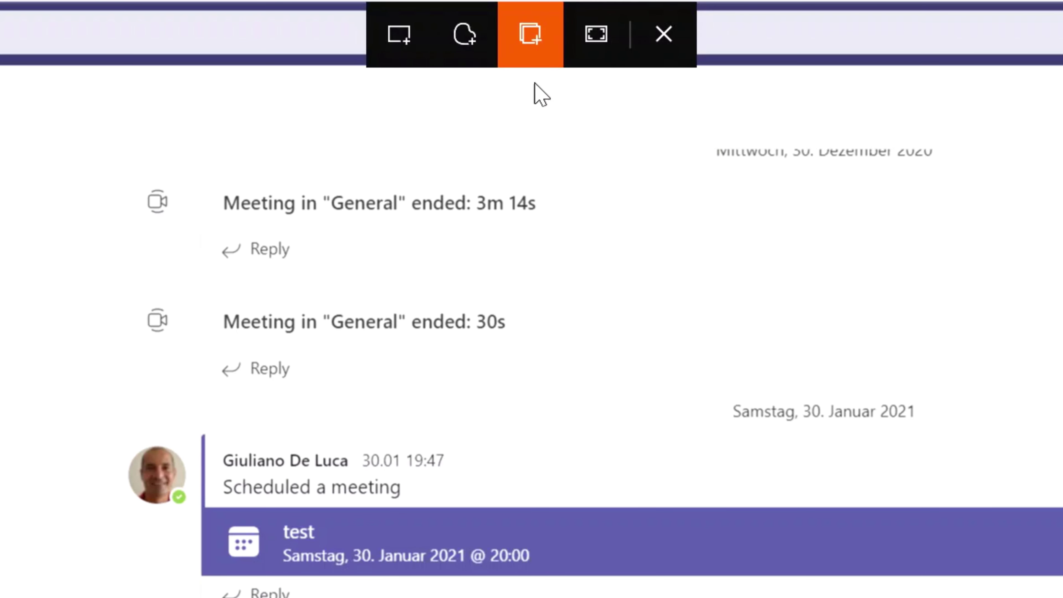
pyautogui.click(534, 42)
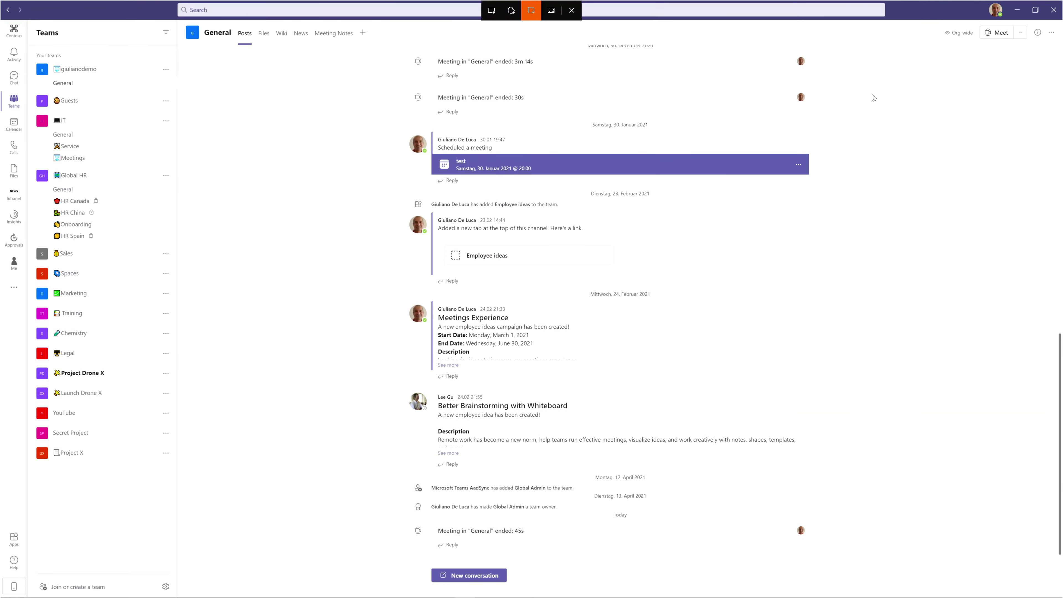
pyautogui.click(872, 68)
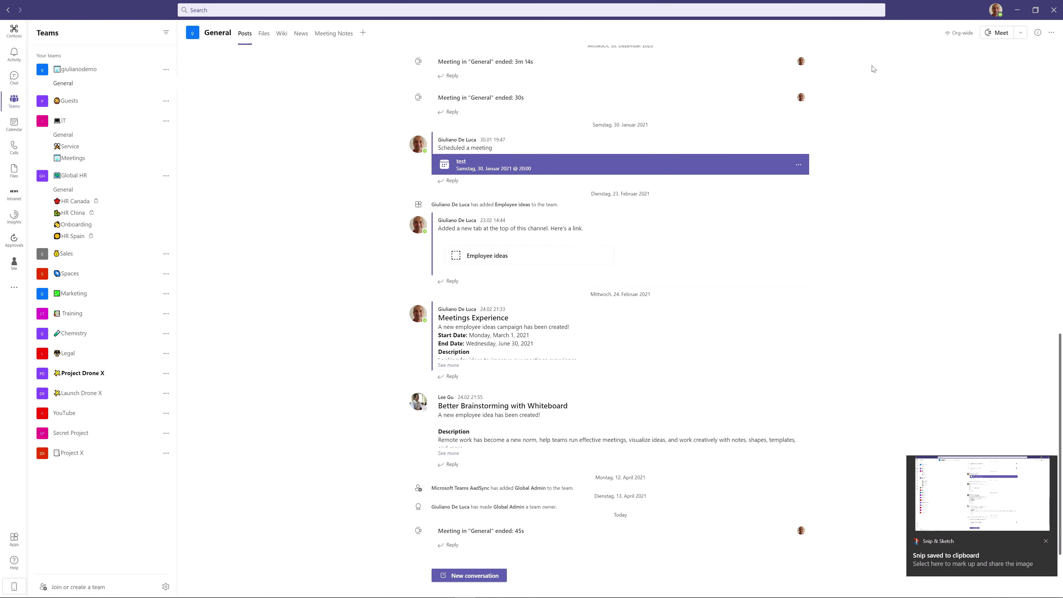
# Step: Close the snip in Snip & Sketch without saving and return to Presentation3
pyautogui.click(958, 501)
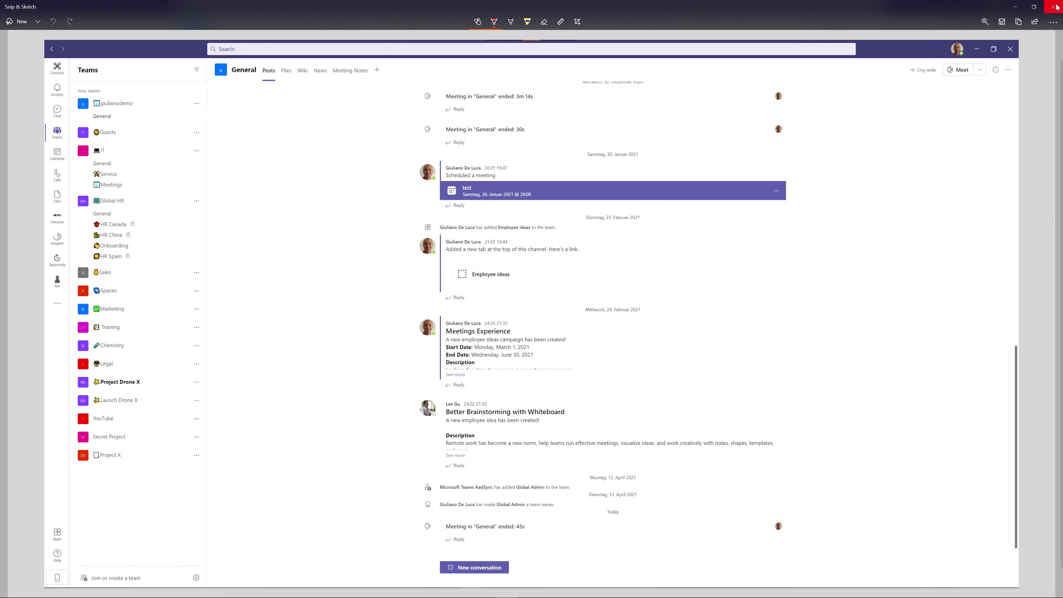
pyautogui.click(1053, 6)
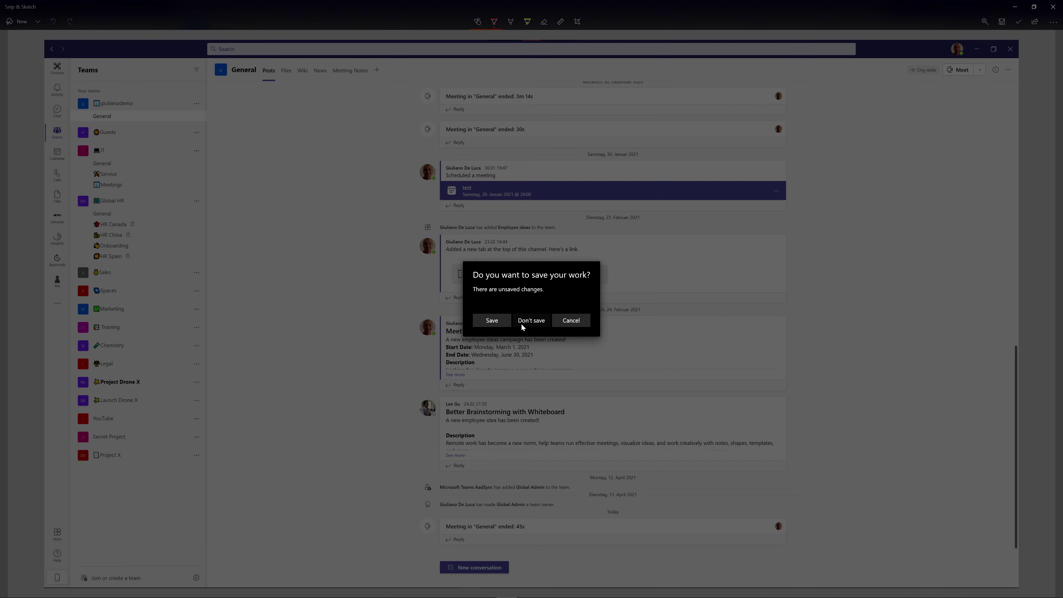
pyautogui.click(521, 327)
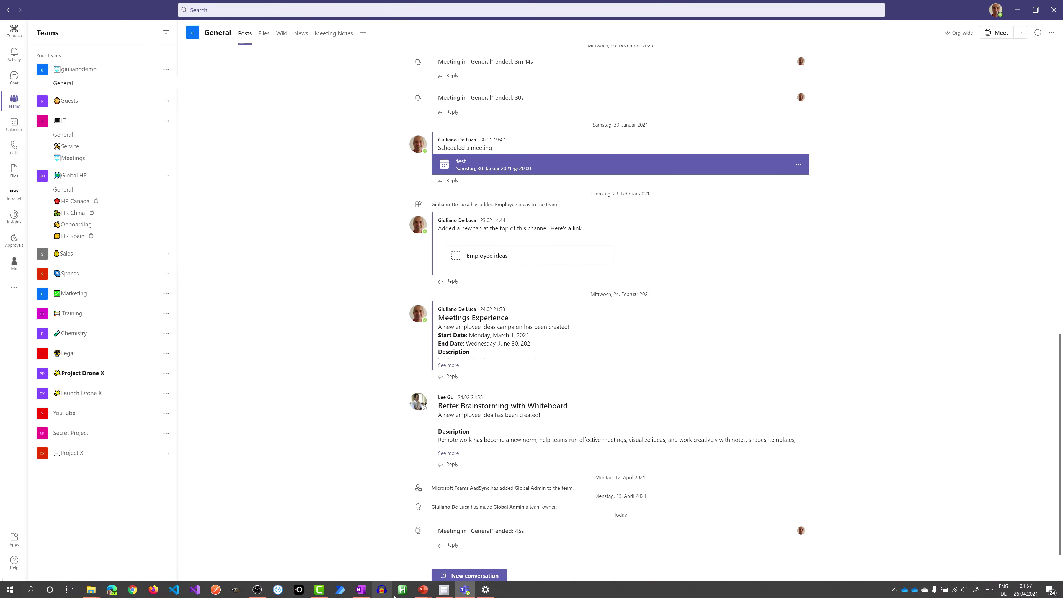
pyautogui.click(423, 590)
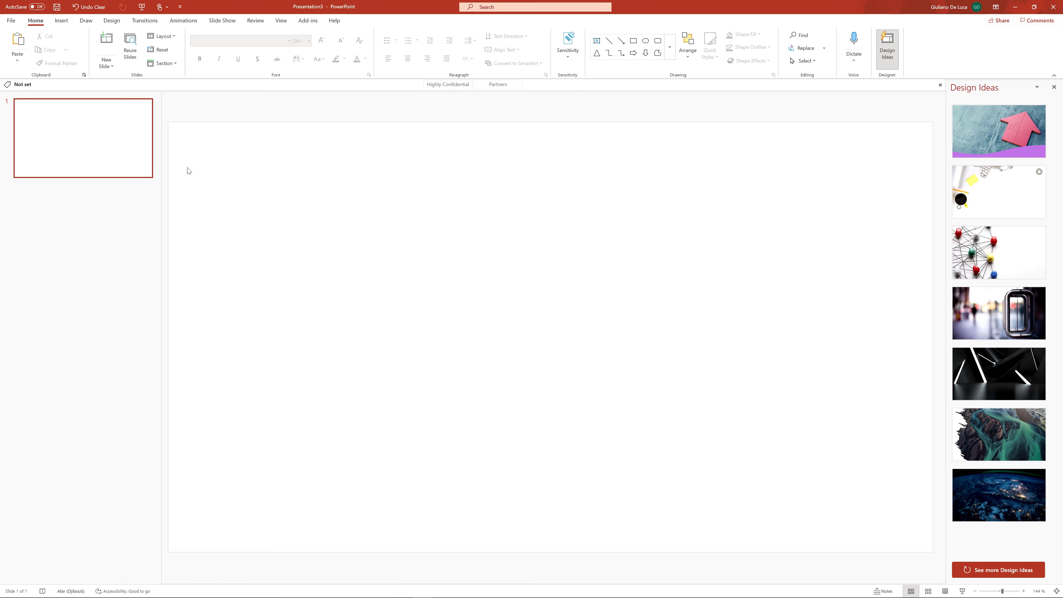
# Step: Paste the Teams screenshot onto slide 1, add a blank slide 2, then switch to Teams
pyautogui.hotkey('ctrl', 'v')
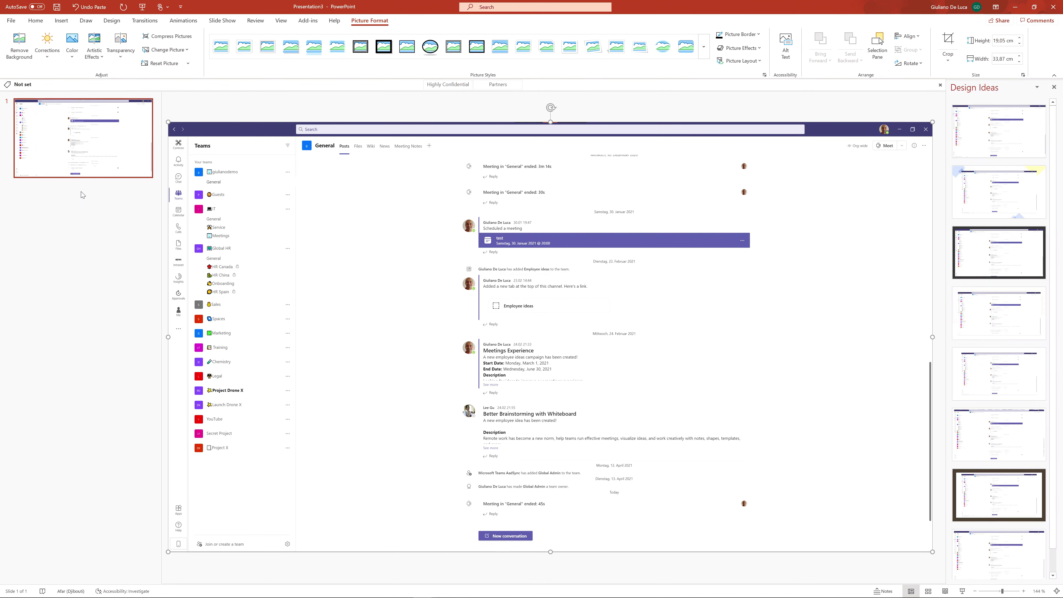
pyautogui.click(83, 194)
pyautogui.hotkey('ctrl', 'v')
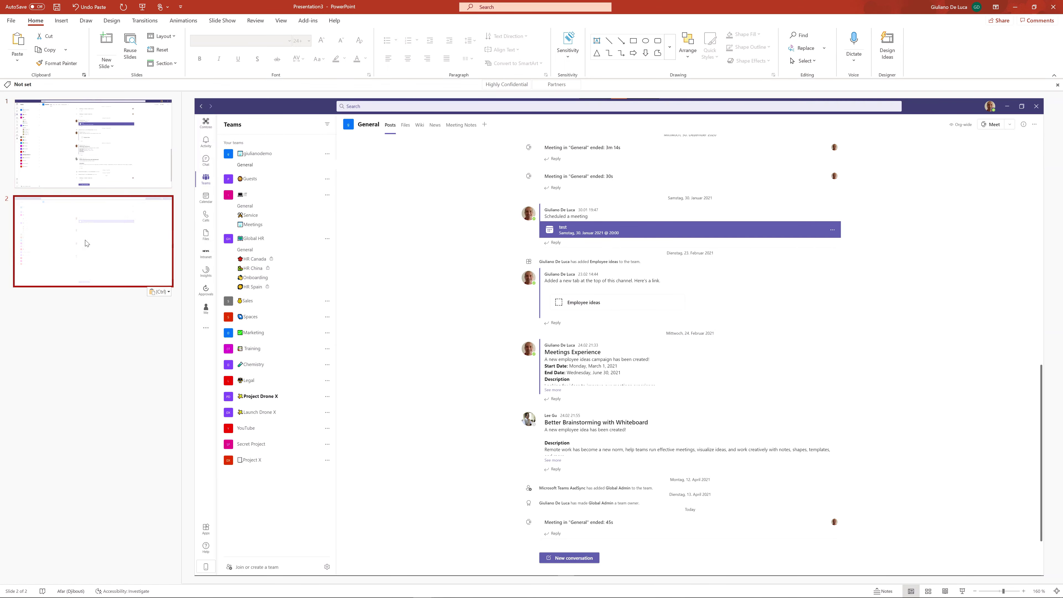
pyautogui.click(229, 257)
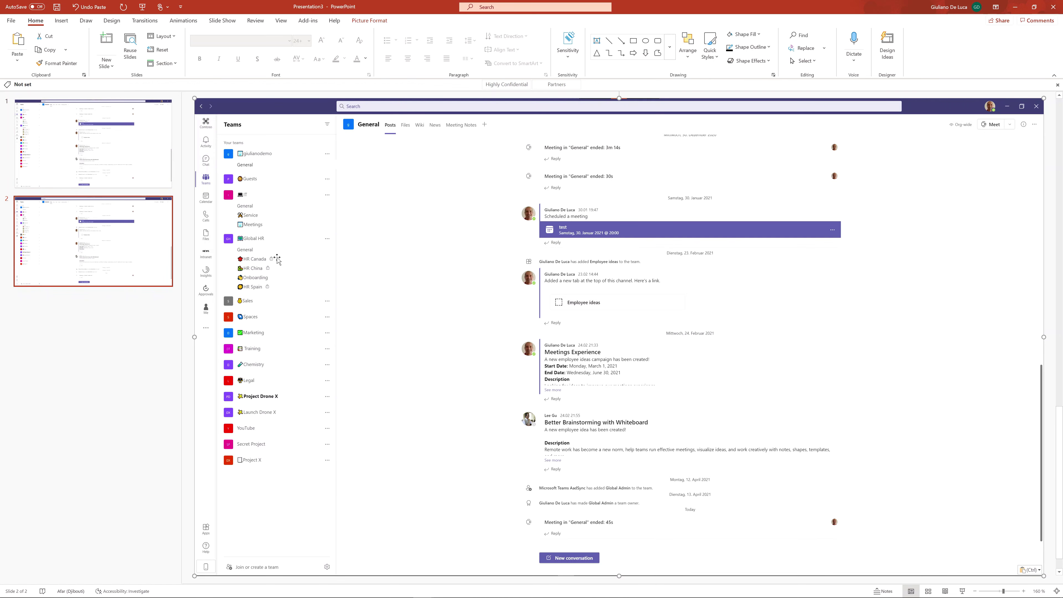
pyautogui.press('Delete')
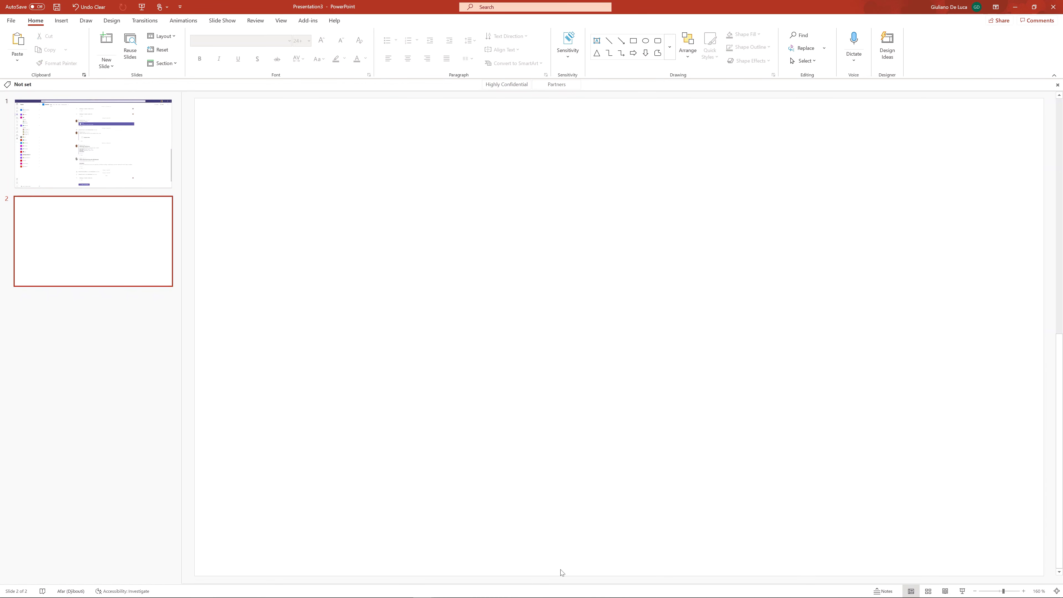
pyautogui.click(465, 593)
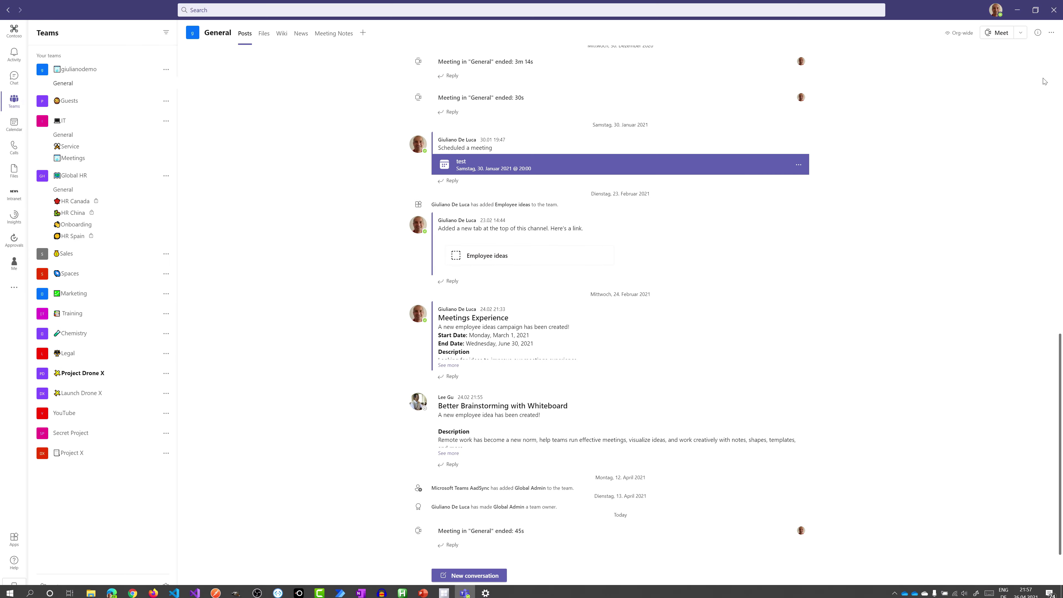
# Step: Open the Teams profile menu and snip the screen showing it
pyautogui.click(999, 14)
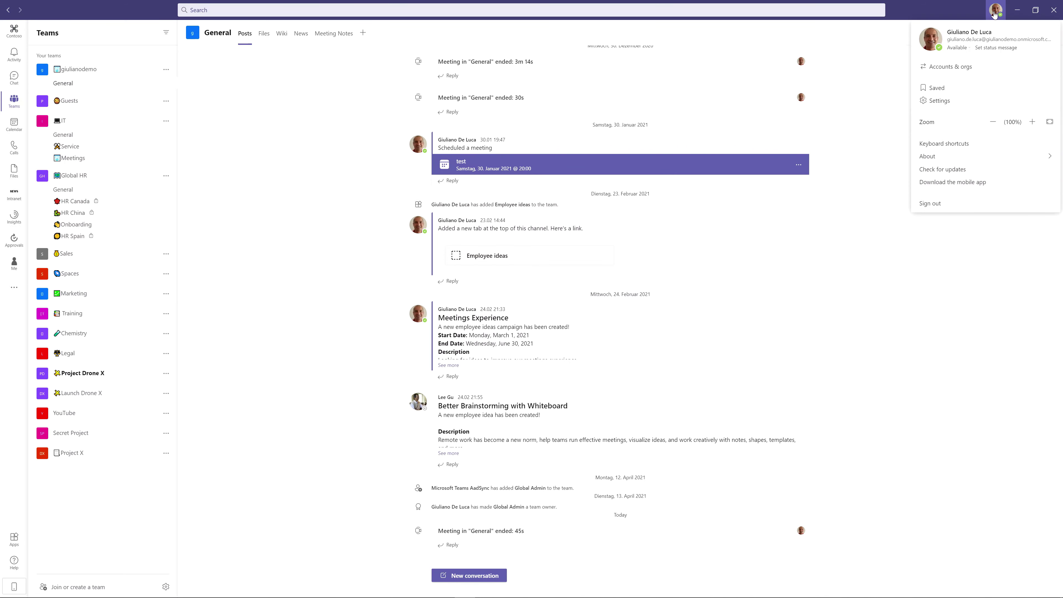
pyautogui.press('super+shift+s')
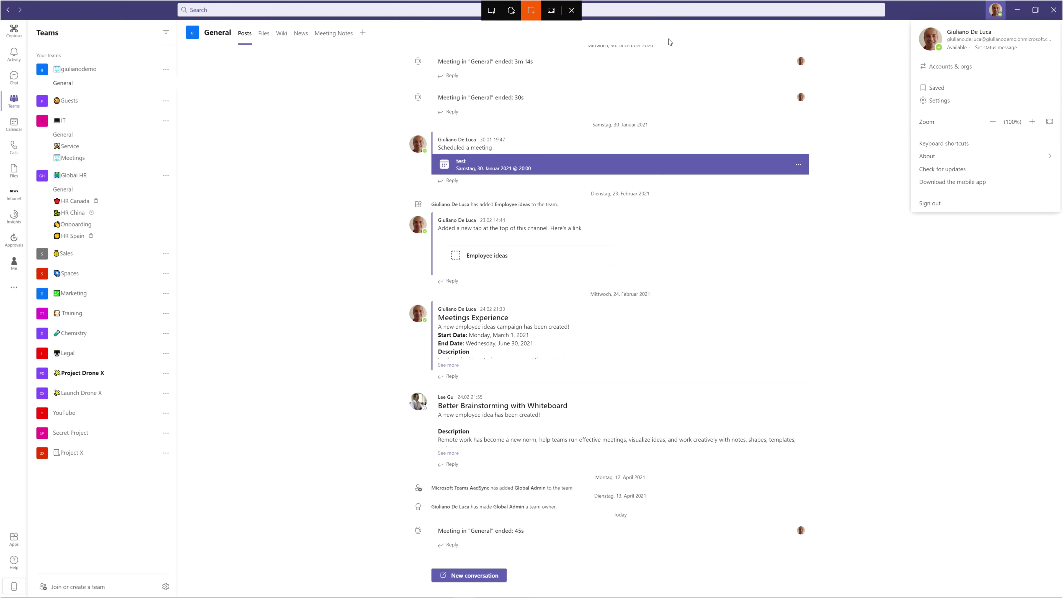
pyautogui.click(716, 42)
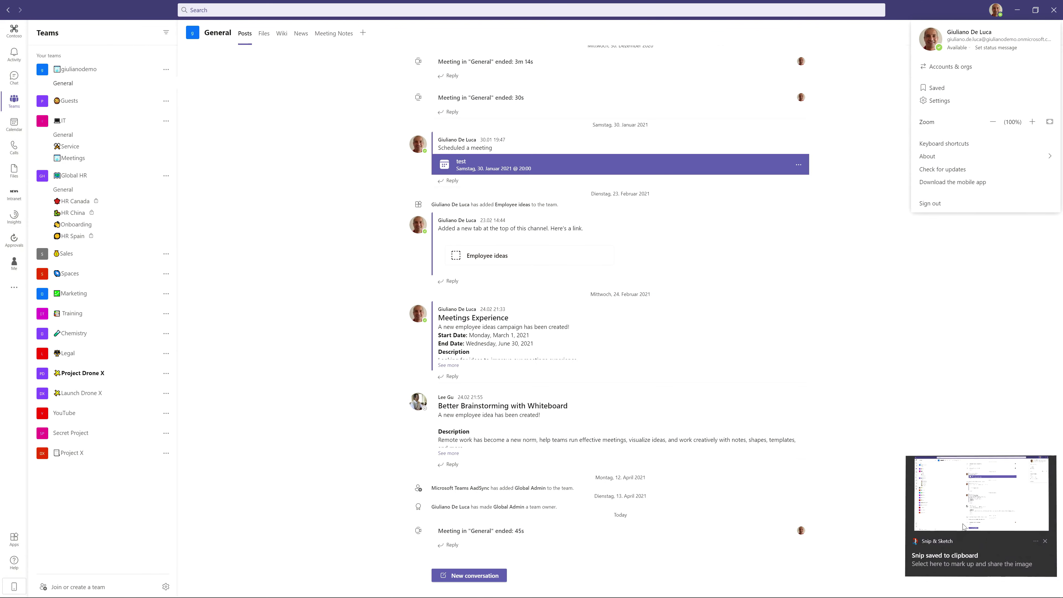
# Step: Discard the snip unsaved in Snip & Sketch and paste the capture onto slide 2
pyautogui.click(980, 524)
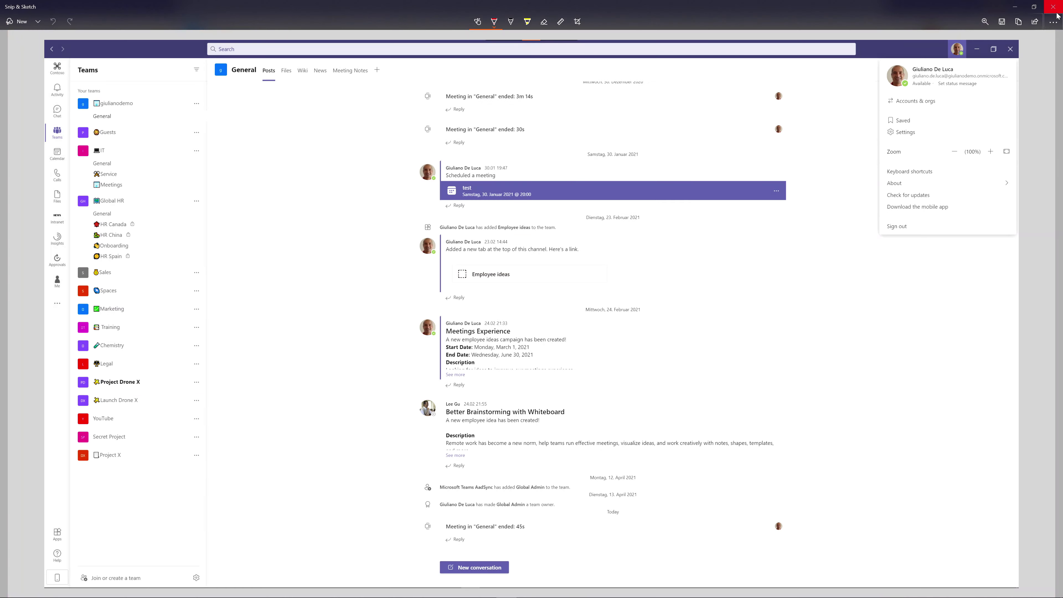
pyautogui.click(1053, 6)
pyautogui.click(544, 321)
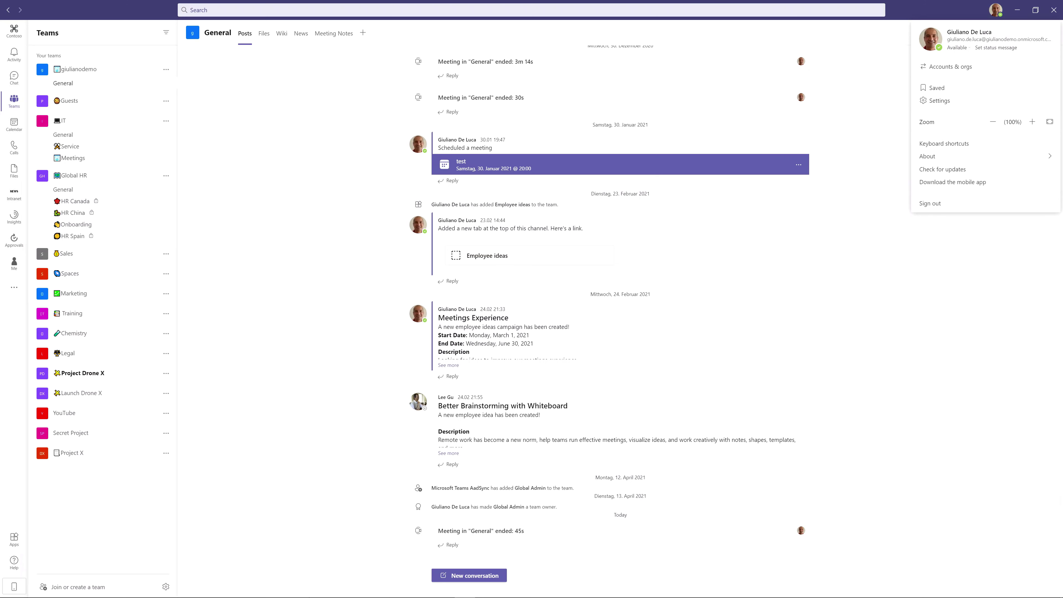
pyautogui.click(422, 590)
pyautogui.hotkey('ctrl', 'v')
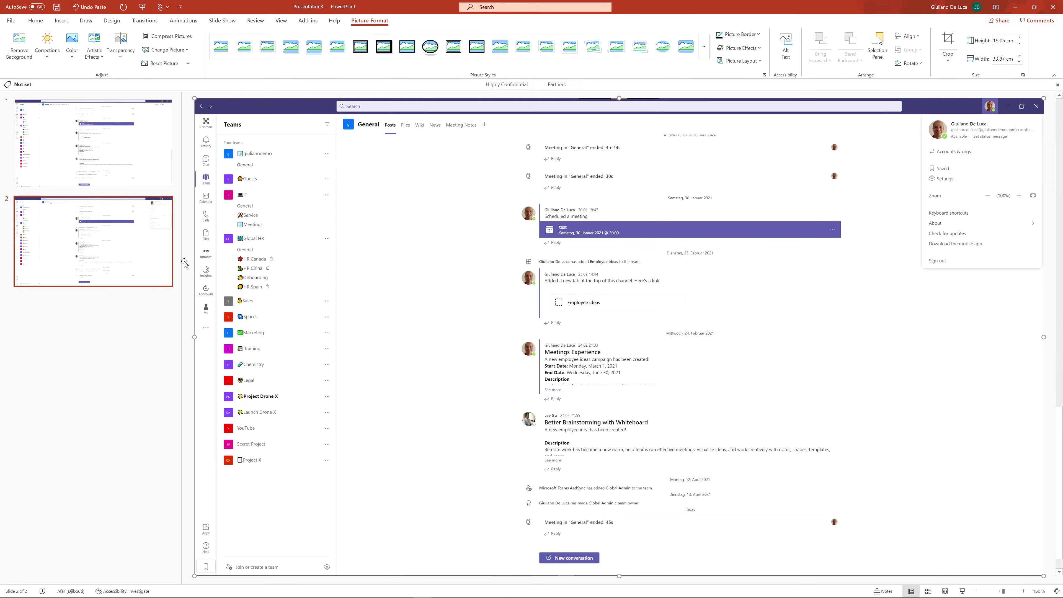
# Step: Paste a copy of slide 2 as a new slide 3, select its screenshot, and switch back to Teams
pyautogui.click(88, 280)
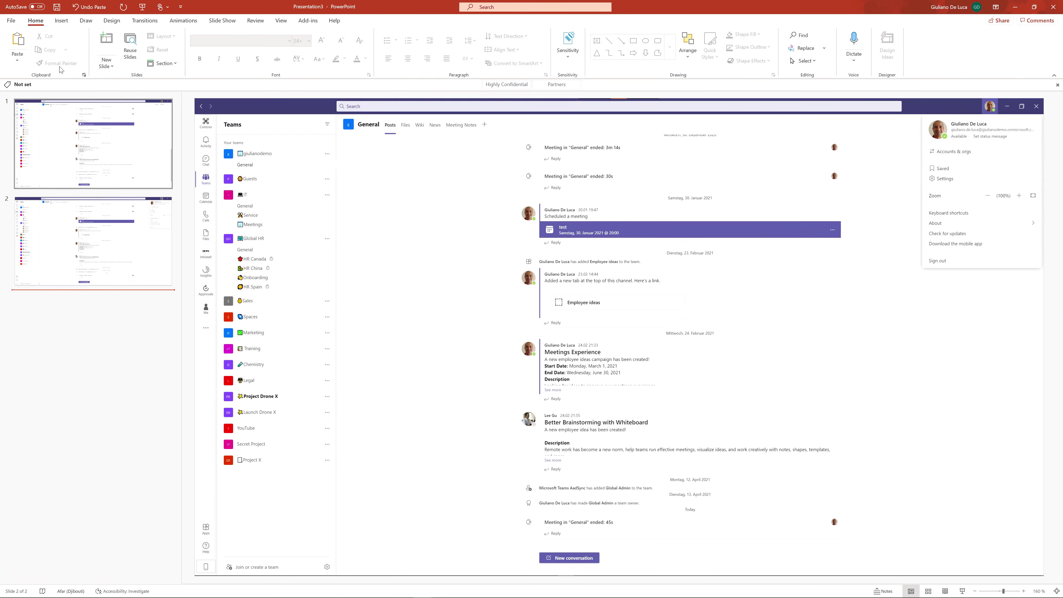
pyautogui.click(82, 275)
pyautogui.click(82, 296)
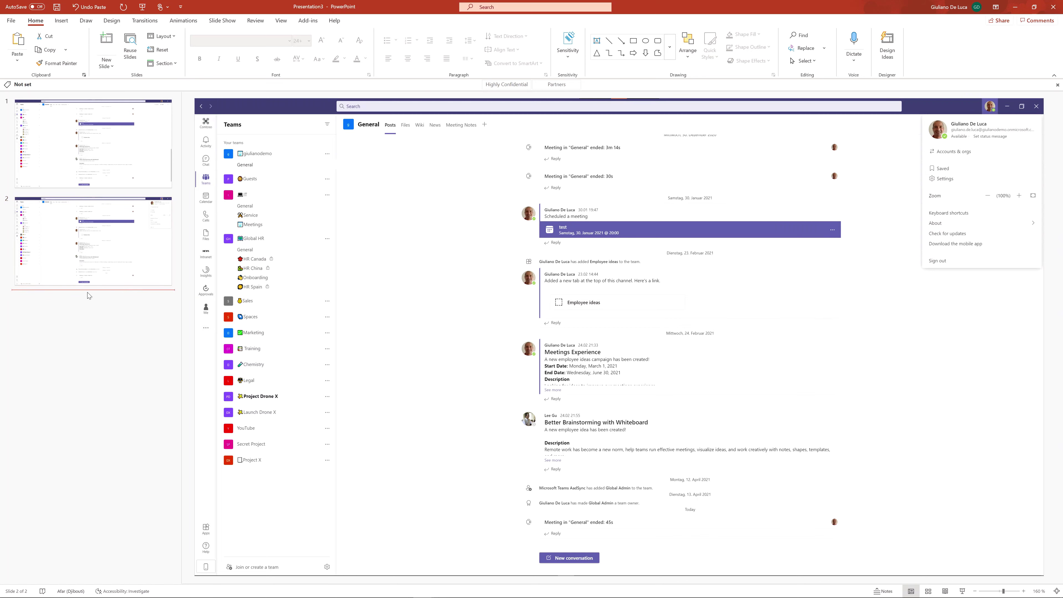
pyautogui.hotkey('ctrl', 'v')
pyautogui.click(443, 278)
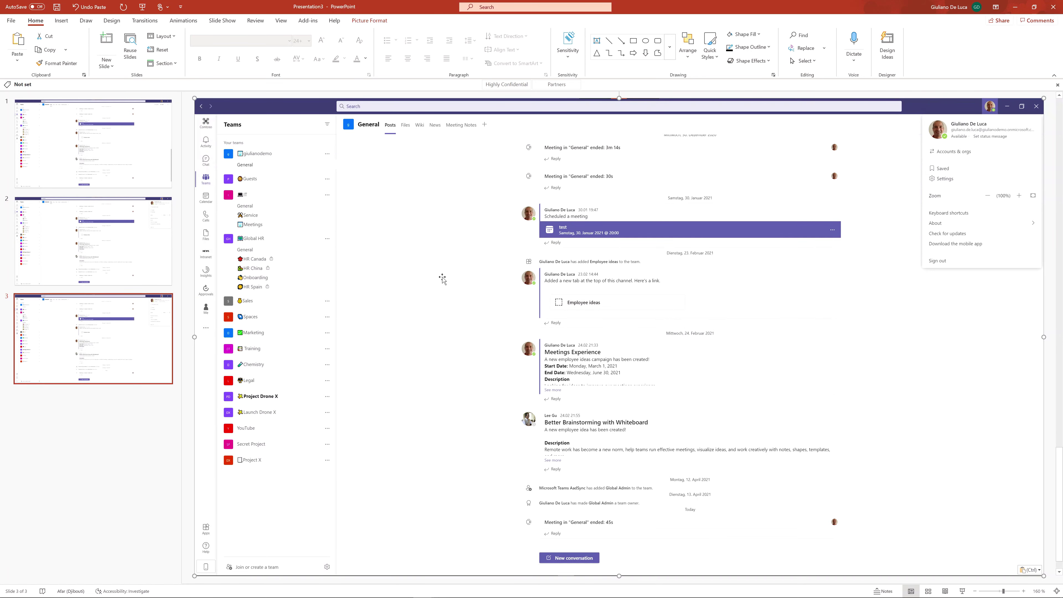
pyautogui.hotkey('alt', 'Tab')
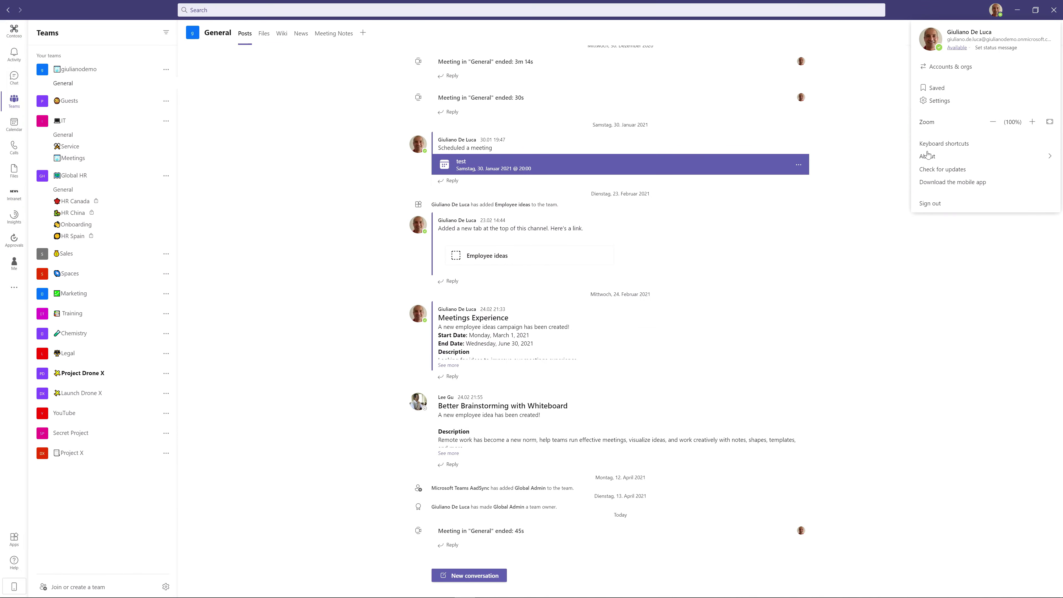
# Step: Open the Teams Settings dialog and snip the screen showing General settings
pyautogui.click(949, 103)
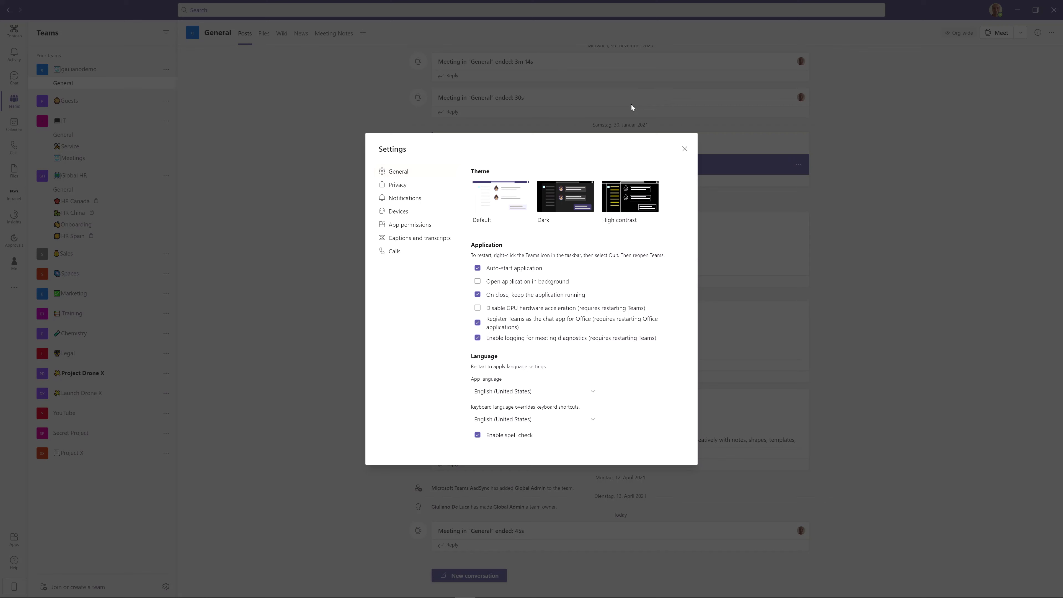
pyautogui.press('super+shift+s')
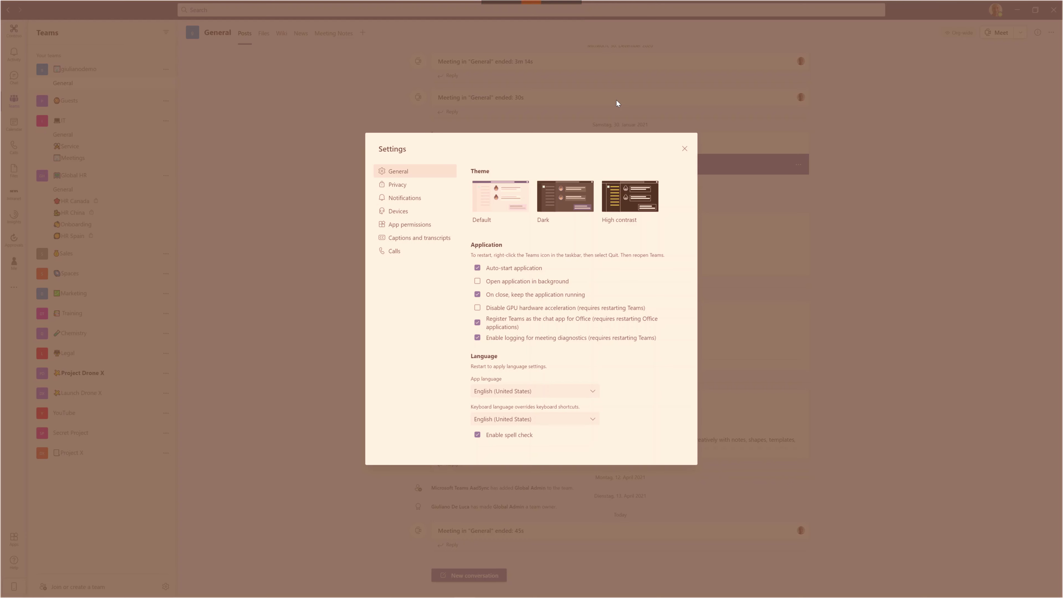
pyautogui.click(616, 101)
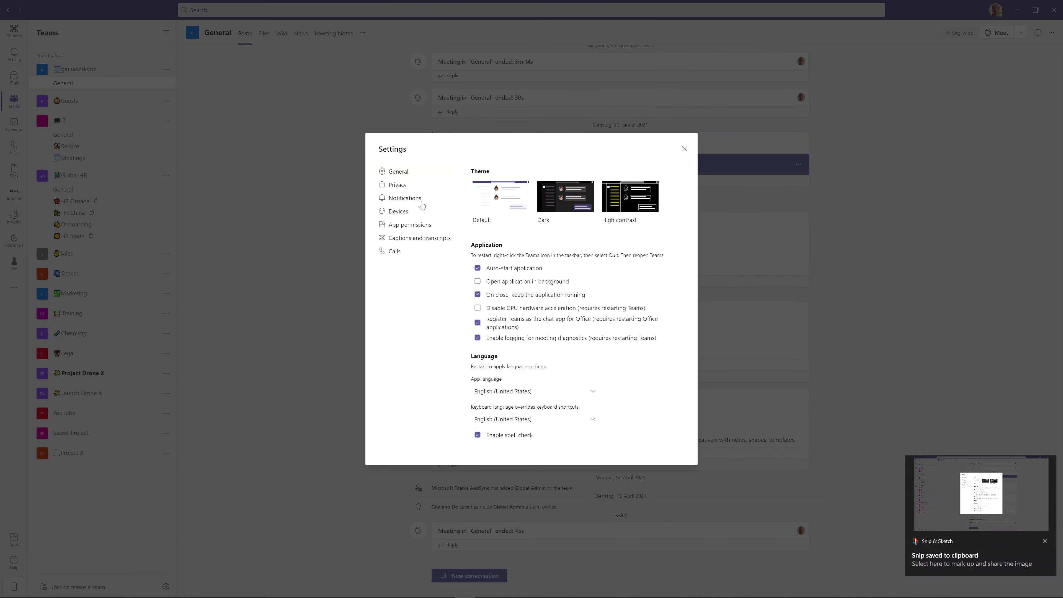
# Step: Close Snip & Sketch without saving and switch back to Presentation3
pyautogui.click(976, 559)
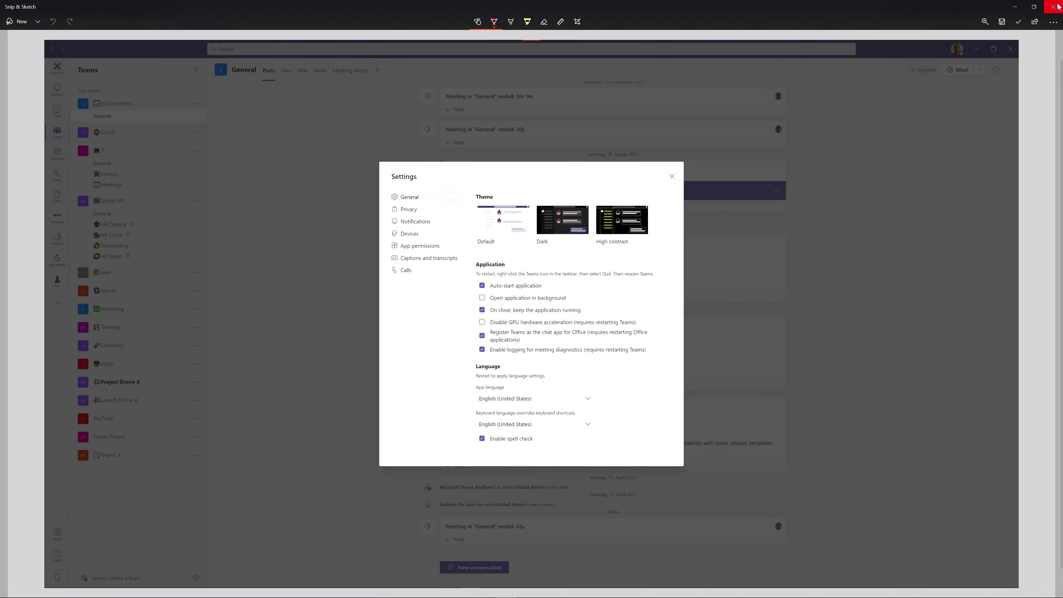
pyautogui.click(1053, 6)
pyautogui.click(531, 320)
pyautogui.hotkey('alt', 'Tab')
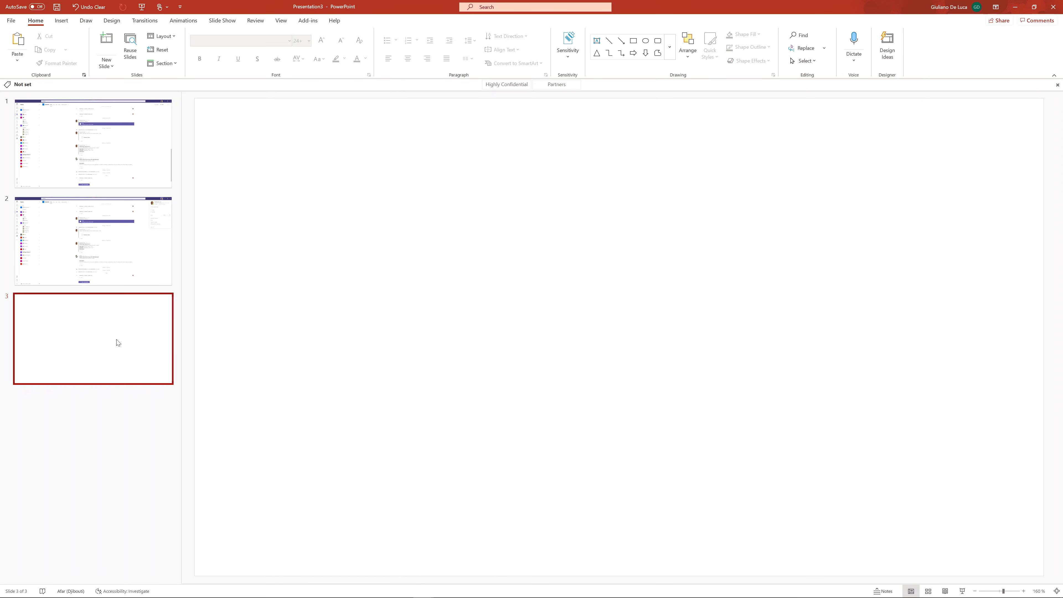
# Step: Paste the Teams Settings screenshot onto slide 3 and again as a new slide 4
pyautogui.hotkey('ctrl', 'v')
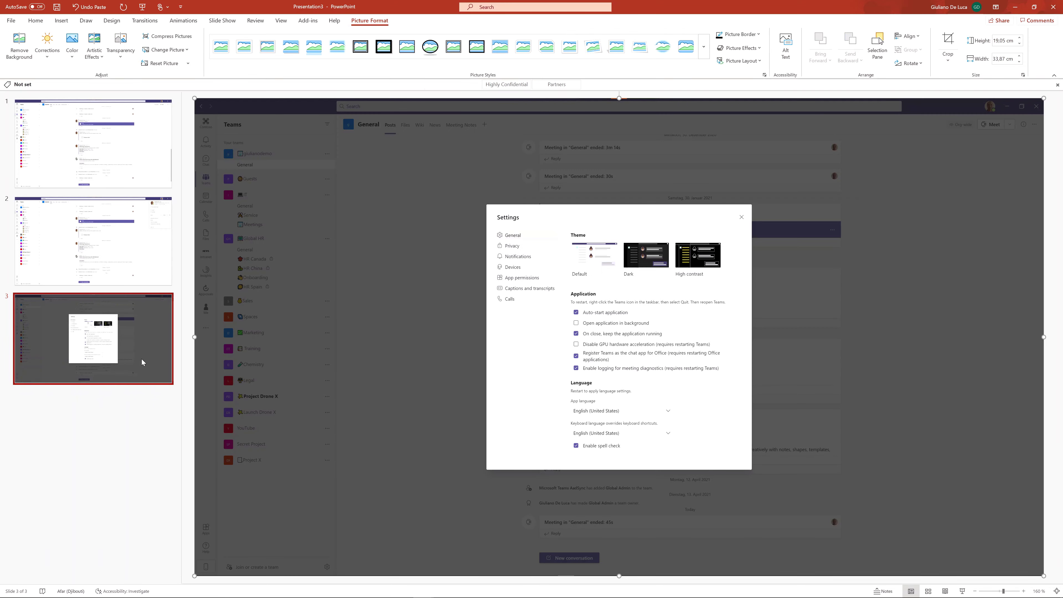
pyautogui.click(130, 398)
pyautogui.click(135, 412)
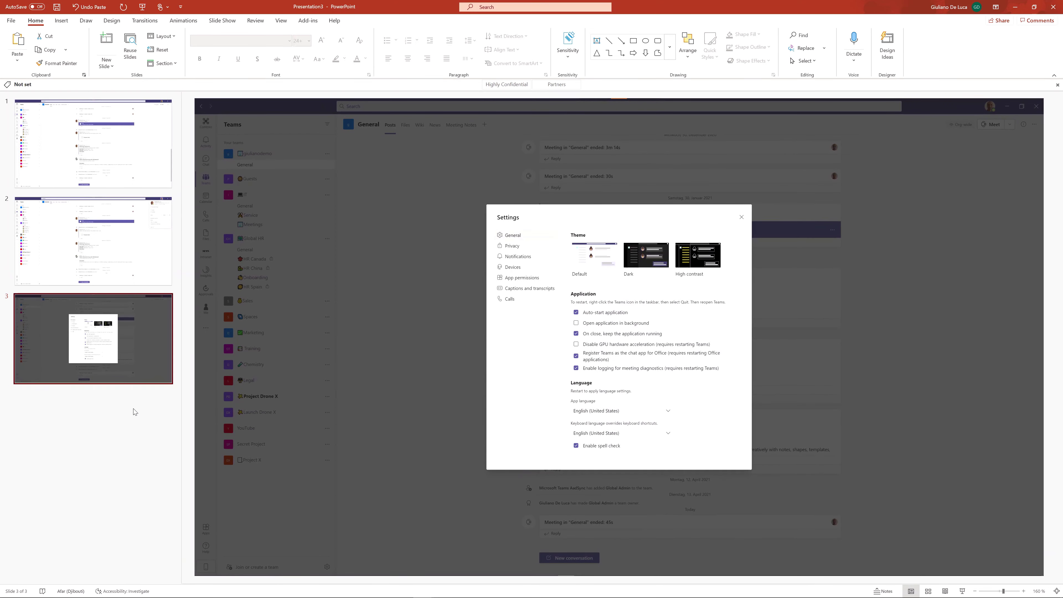
pyautogui.hotkey('ctrl', 'v')
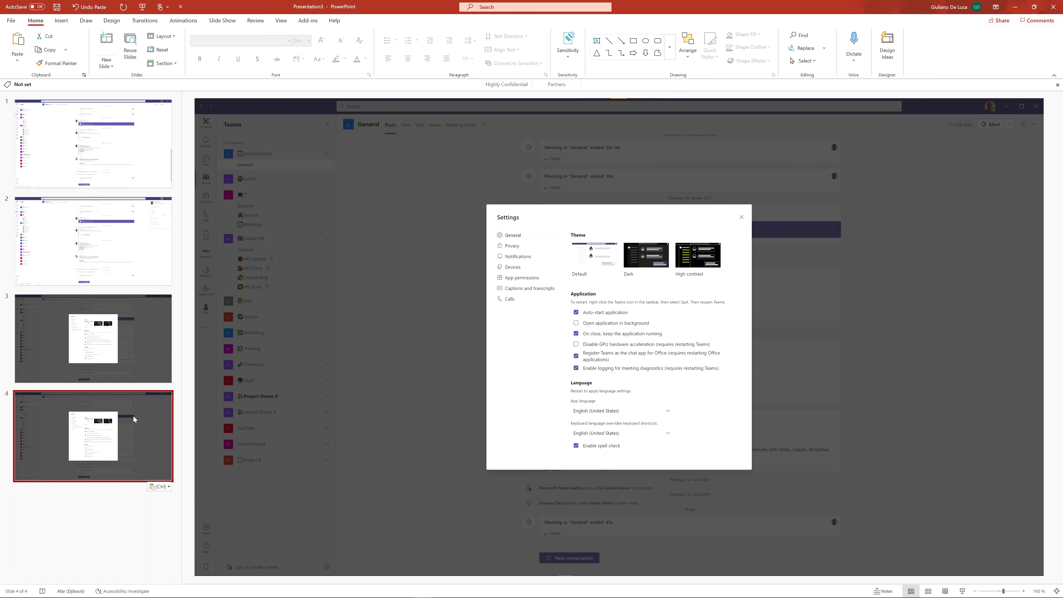
pyautogui.hotkey('alt', 'Tab')
# Step: Snip the Teams Devices settings page and paste it onto slide 4
pyautogui.click(398, 211)
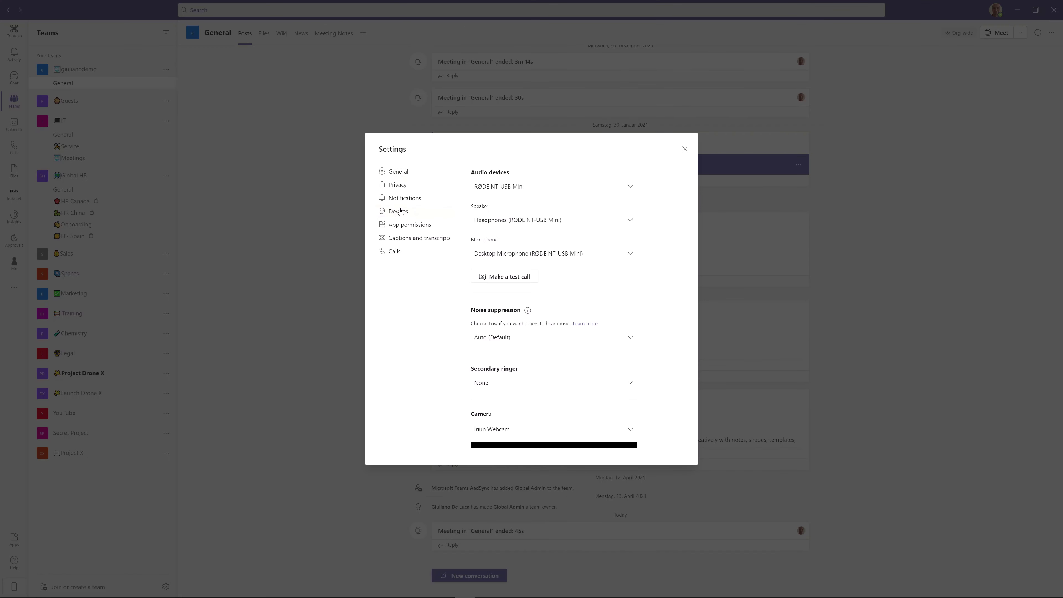
pyautogui.press('super+shift+s')
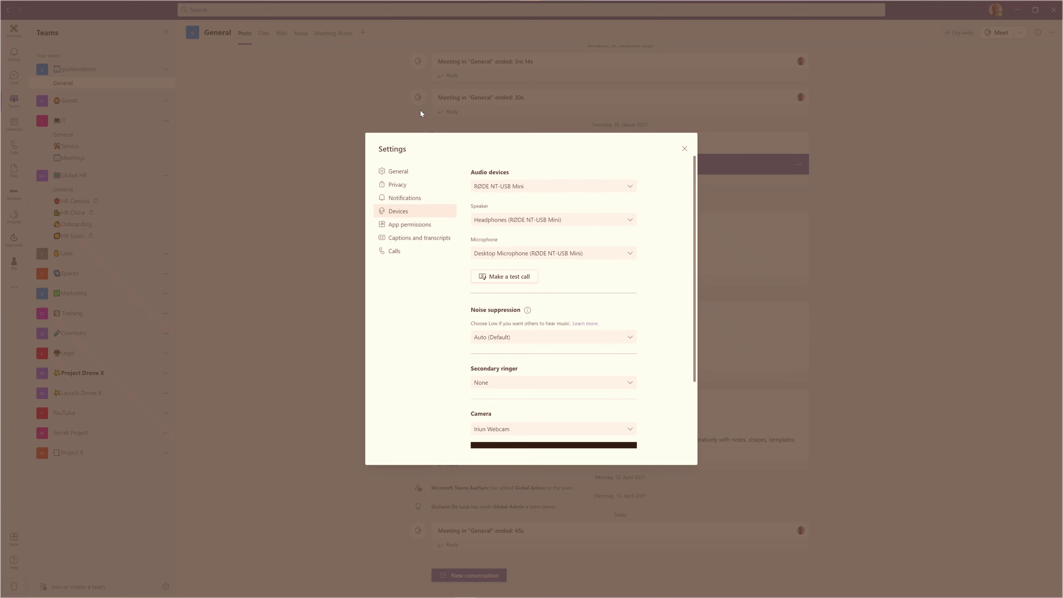
pyautogui.click(420, 113)
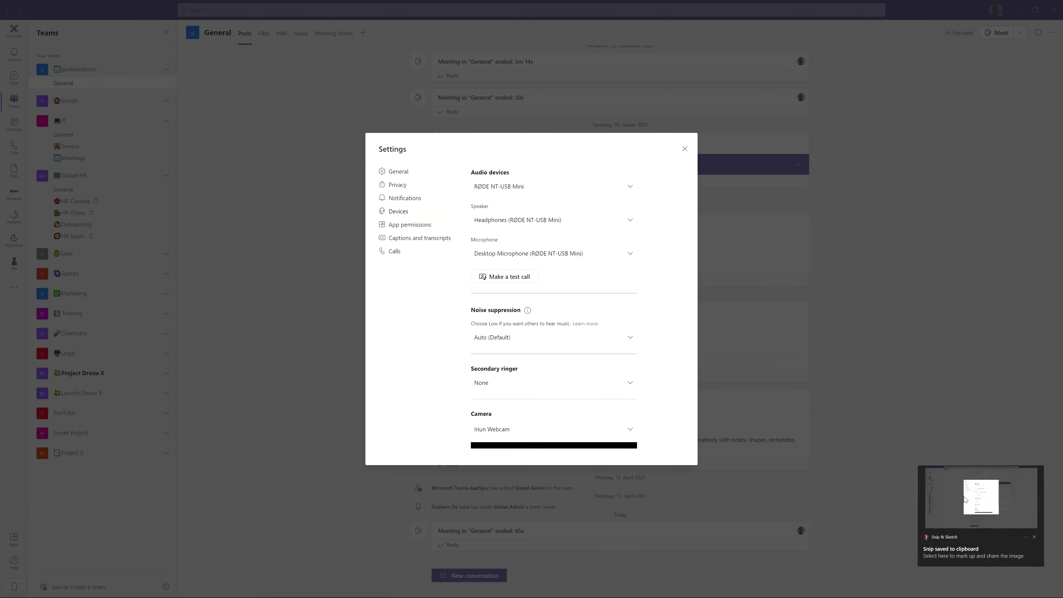
pyautogui.hotkey('alt', 'Tab')
pyautogui.hotkey('ctrl', 'v')
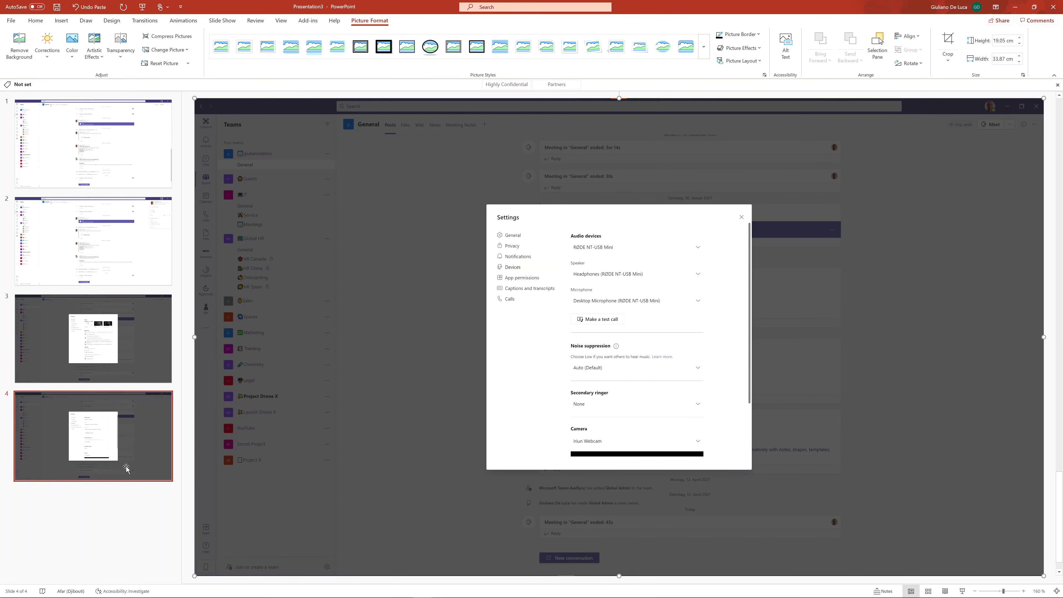
# Step: Snip Teams with the Noise suppression dropdown open and view the capture
pyautogui.hotkey('alt', 'Tab')
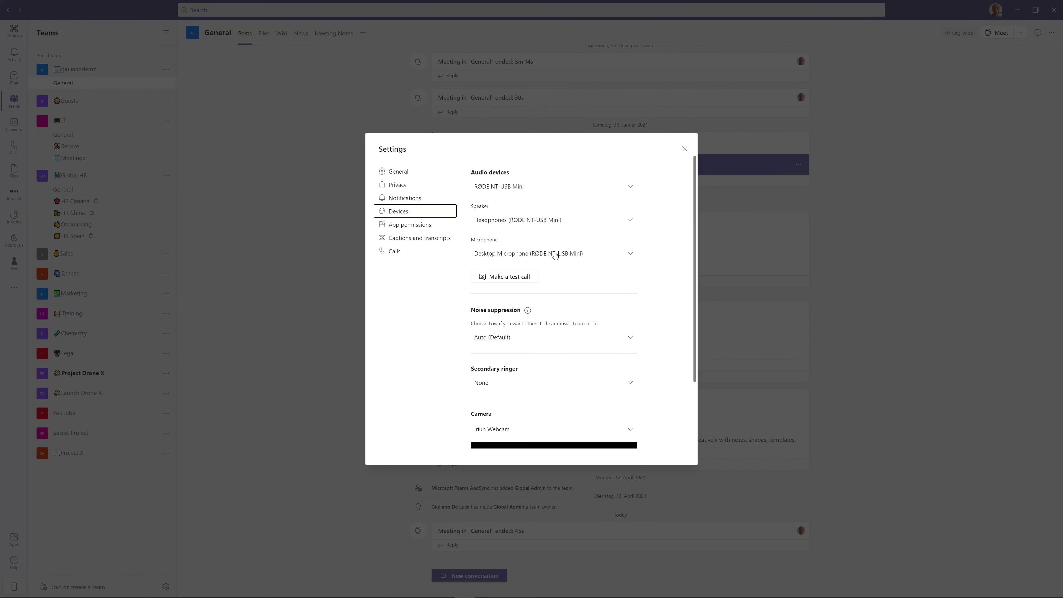
pyautogui.click(533, 338)
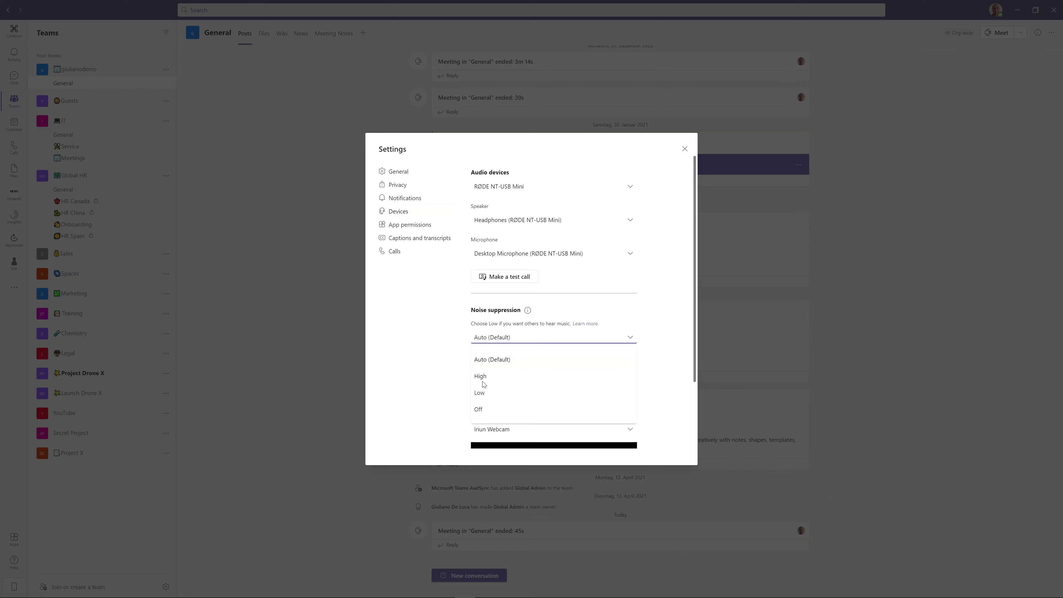
pyautogui.press('super+shift+s')
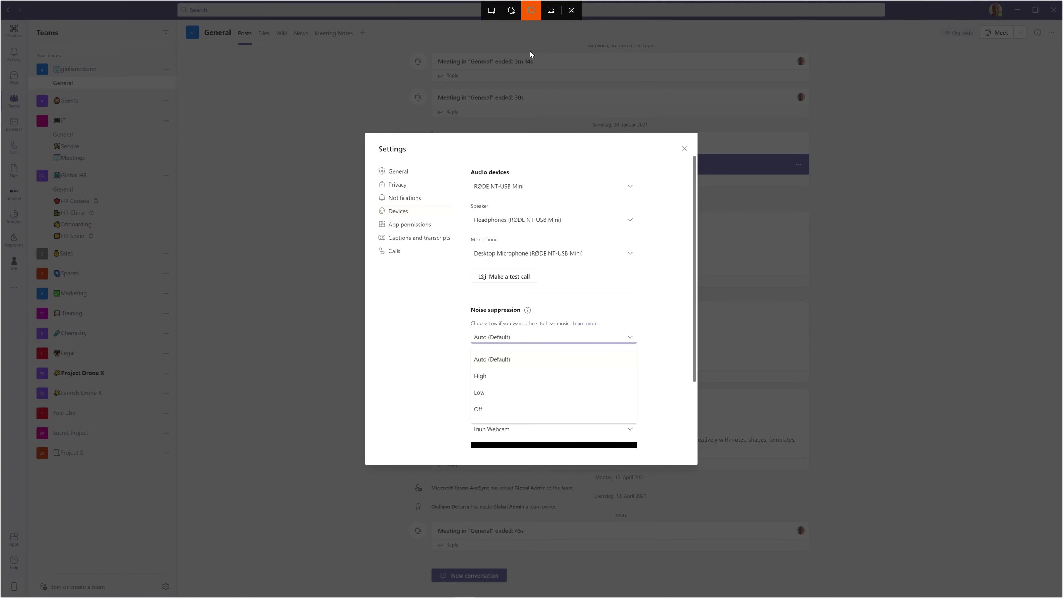
pyautogui.click(530, 81)
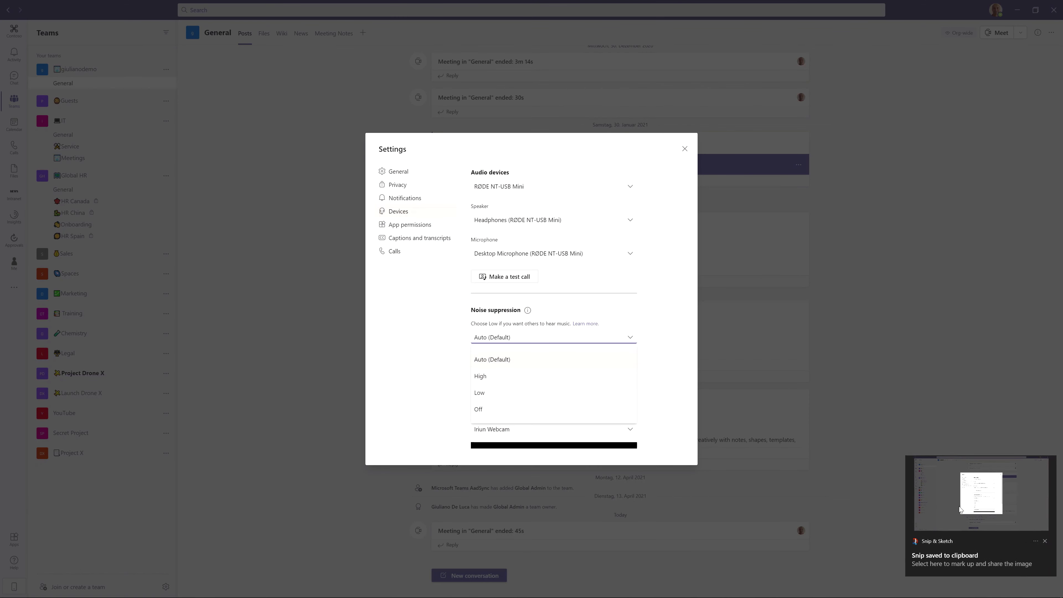
pyautogui.click(960, 510)
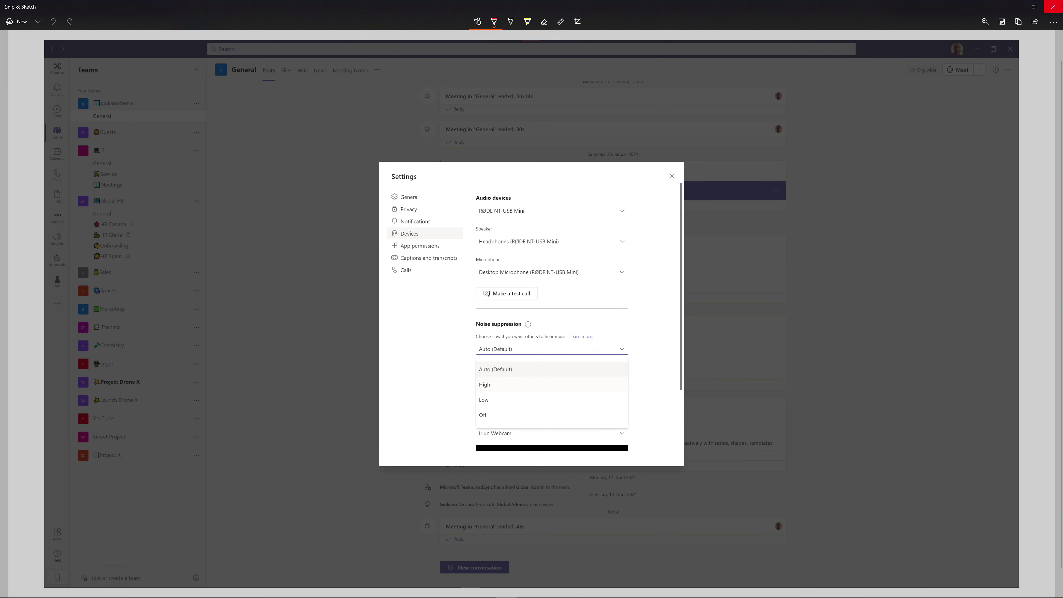
# Step: Insert the solid black arrow icon found by searching 'cursor' onto slide 1
pyautogui.click(1053, 6)
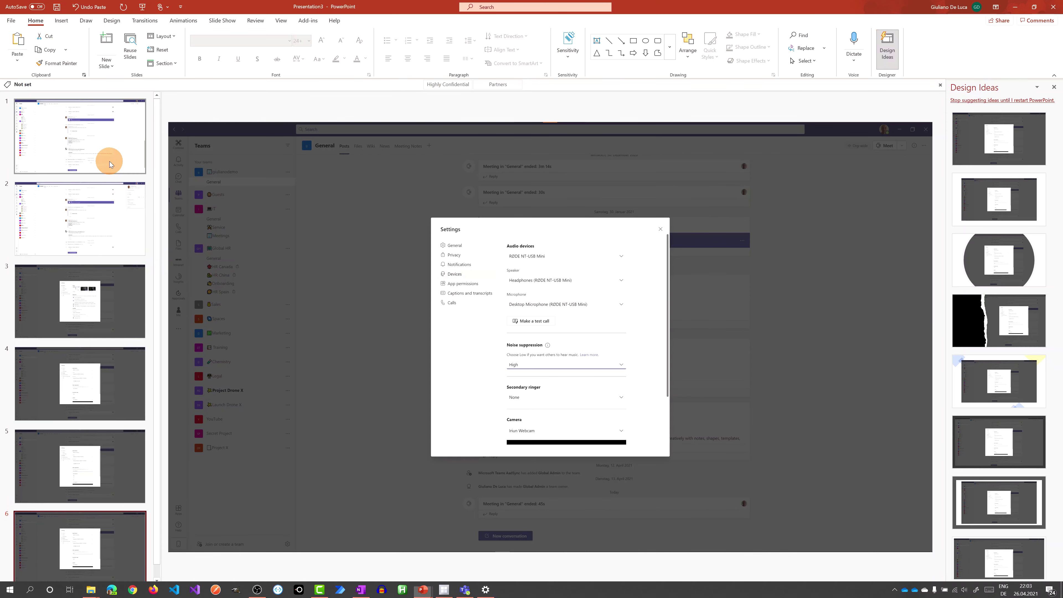
pyautogui.click(110, 163)
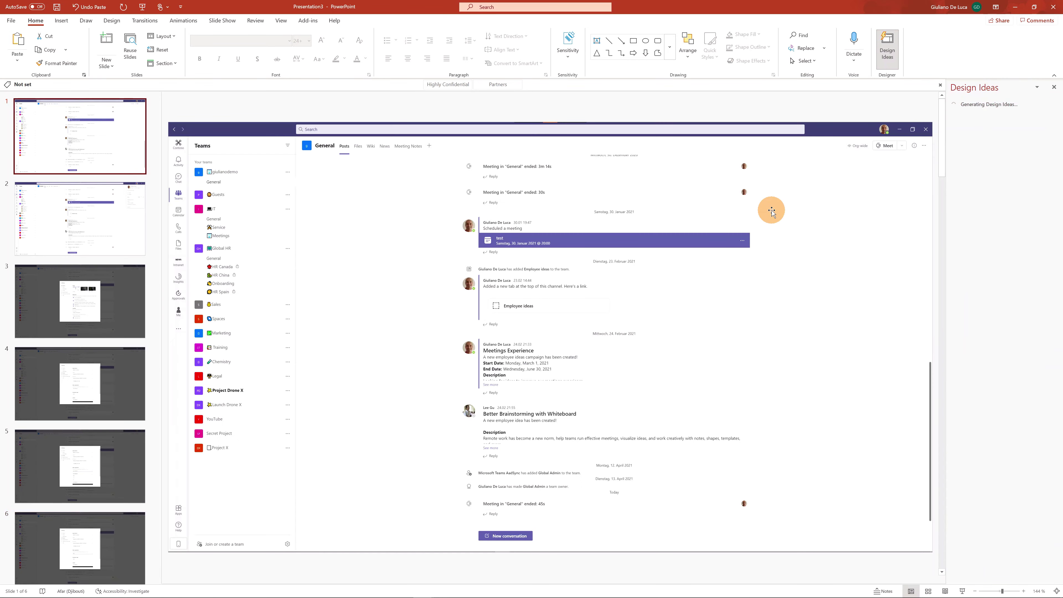
pyautogui.click(62, 21)
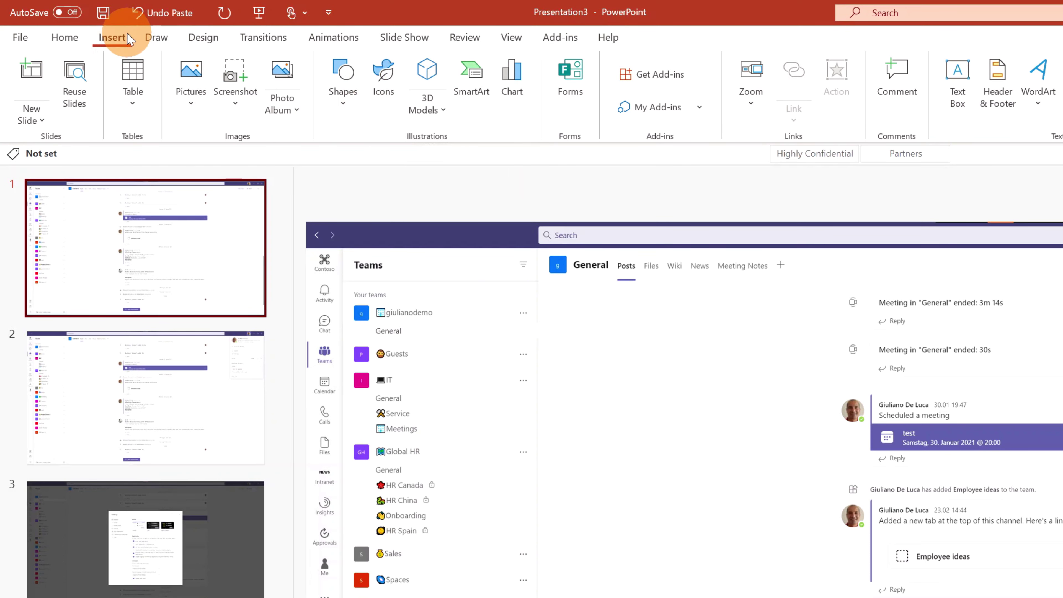
pyautogui.click(384, 85)
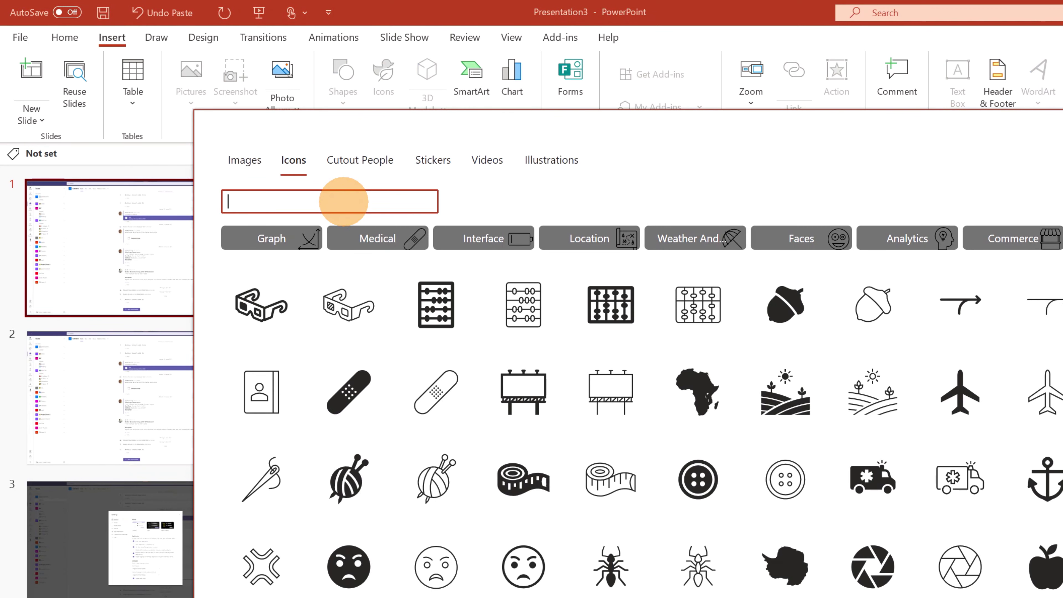
pyautogui.write('cursor')
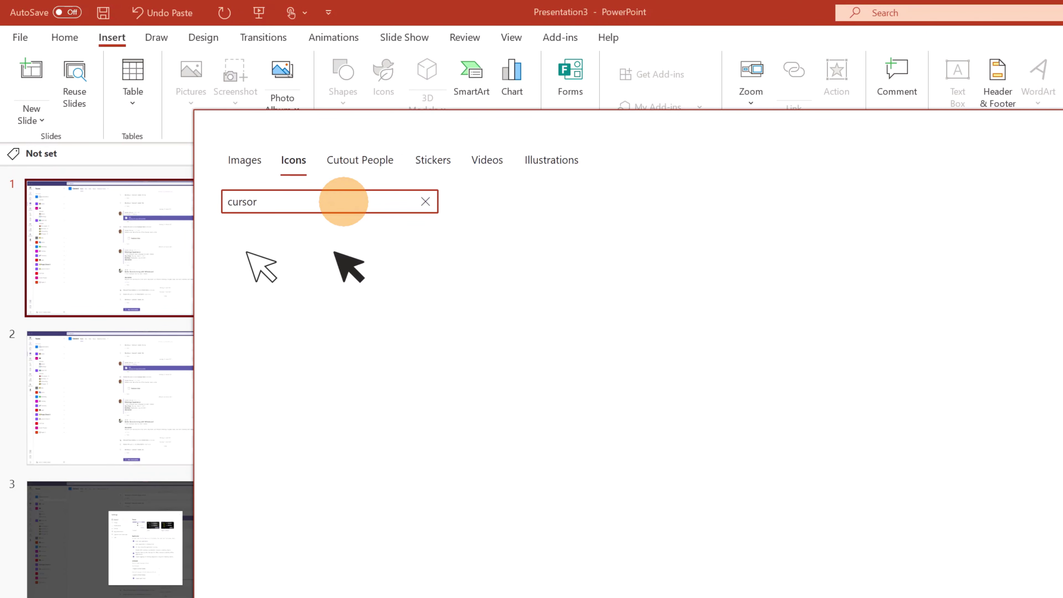
pyautogui.click(373, 247)
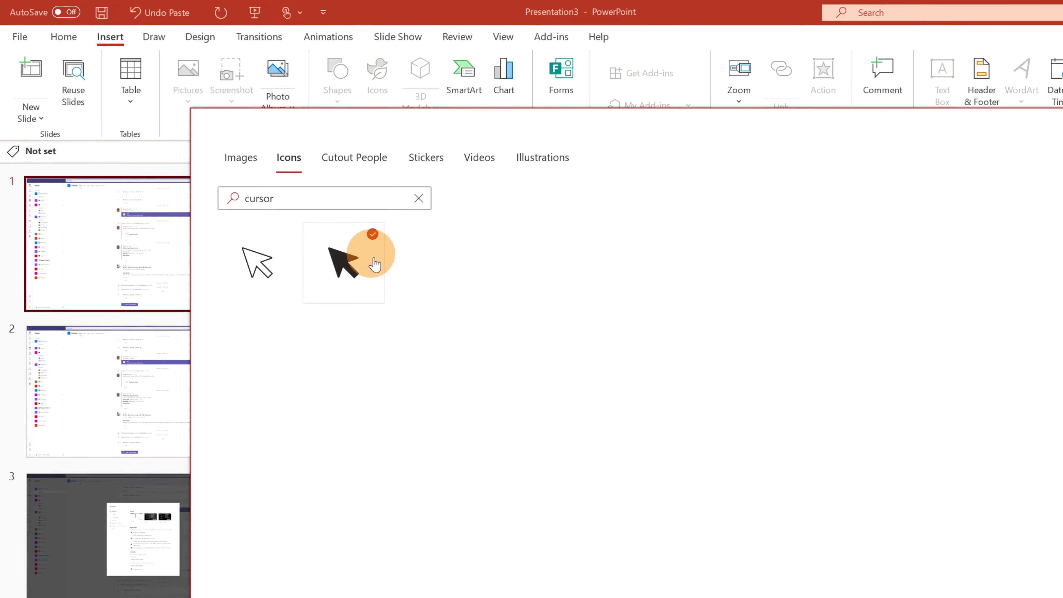
pyautogui.click(871, 524)
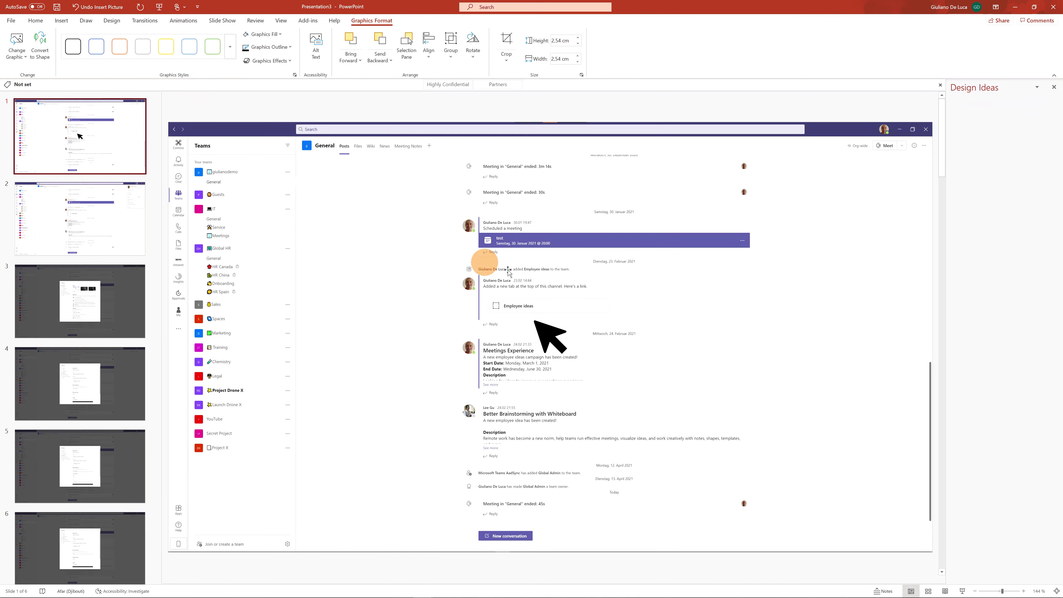
# Step: Move and tilt the cursor icon, filling it white with a black outline
pyautogui.moveTo(541, 318); pyautogui.dragTo(719, 315)
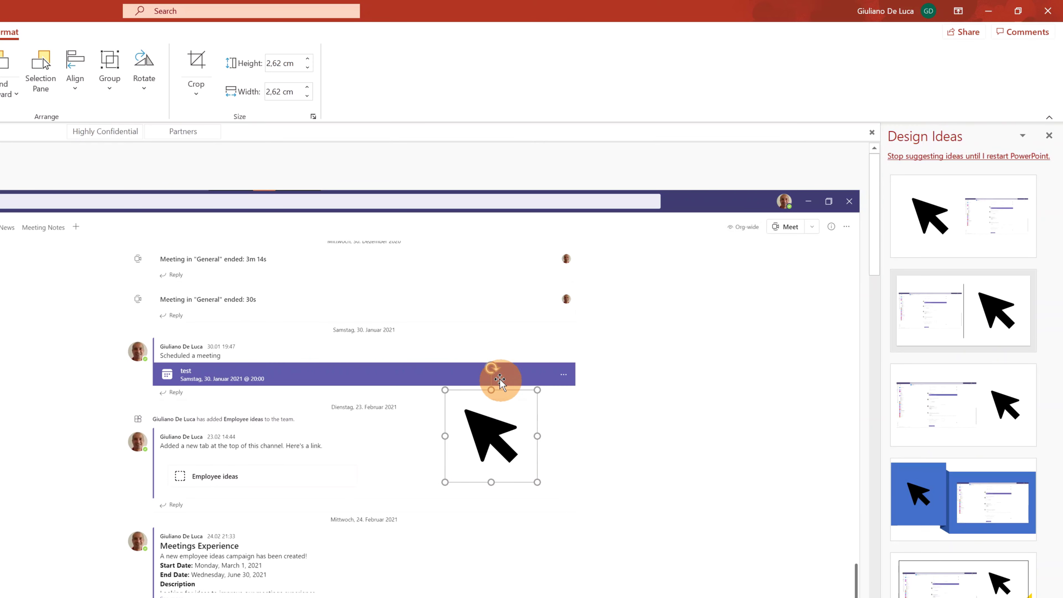
pyautogui.moveTo(493, 369); pyautogui.dragTo(515, 373)
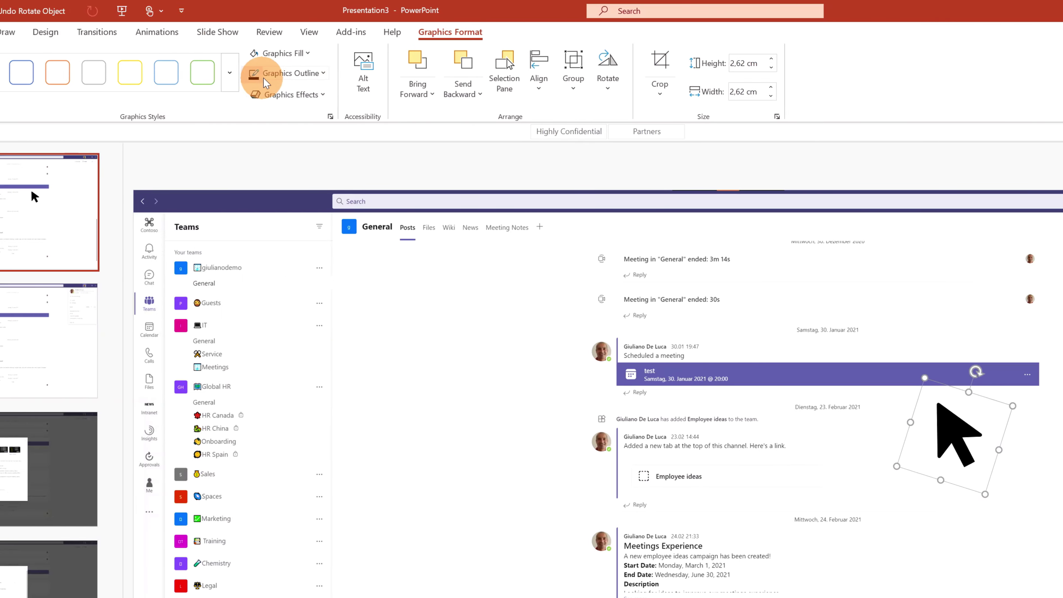
pyautogui.click(293, 53)
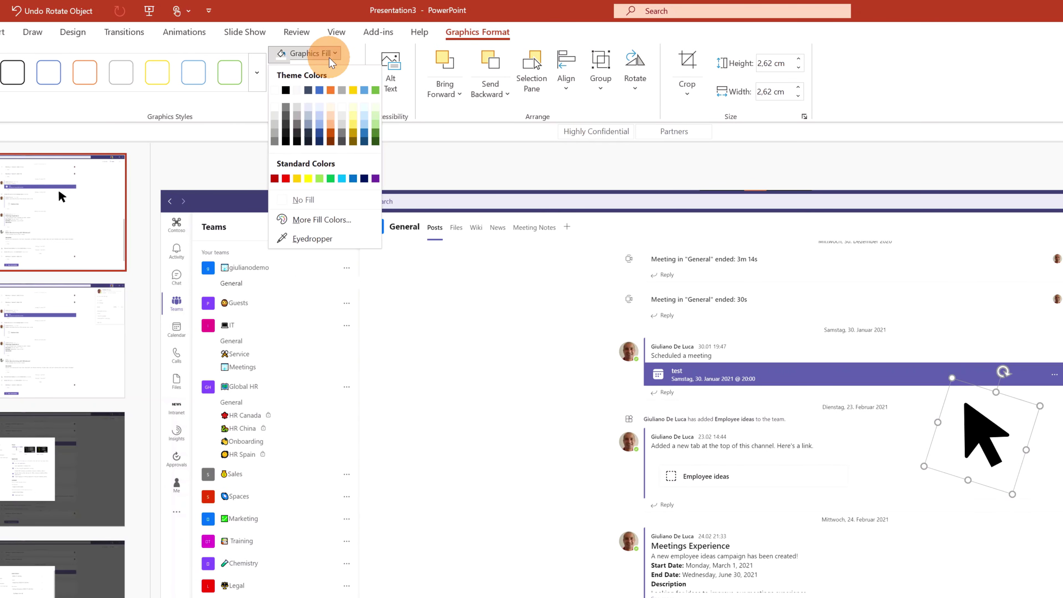
pyautogui.click(275, 91)
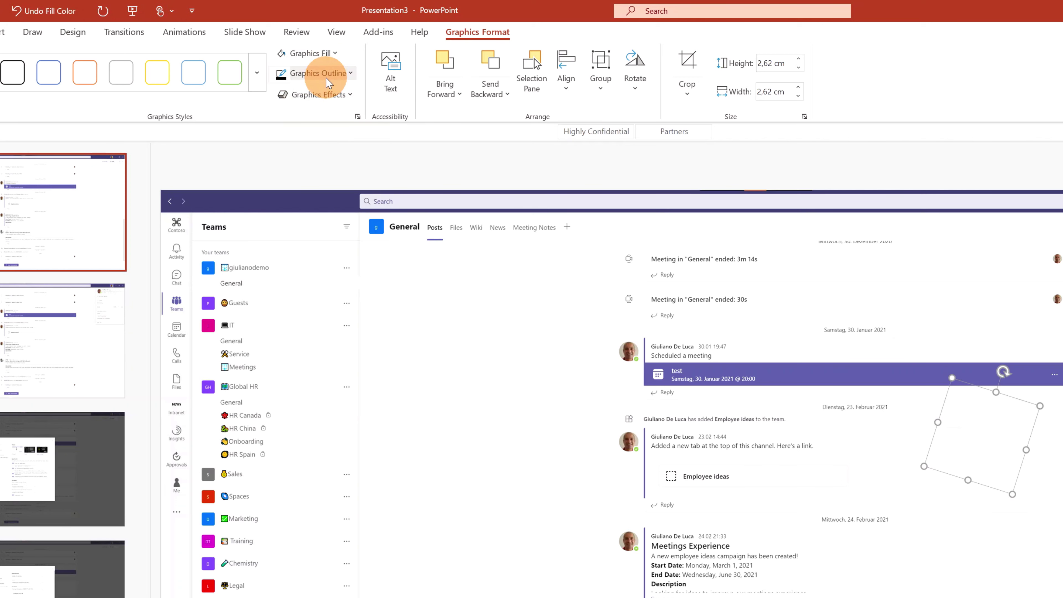
pyautogui.click(342, 75)
pyautogui.click(286, 107)
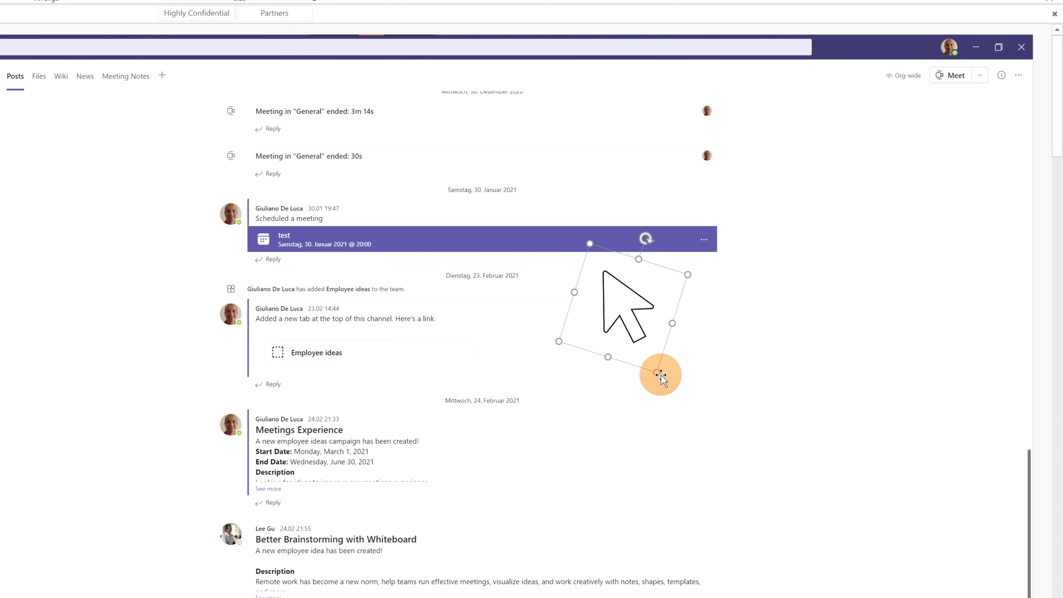
# Step: Shrink the cursor icon to pointer size on the Teams screenshot
pyautogui.moveTo(657, 371); pyautogui.dragTo(604, 271)
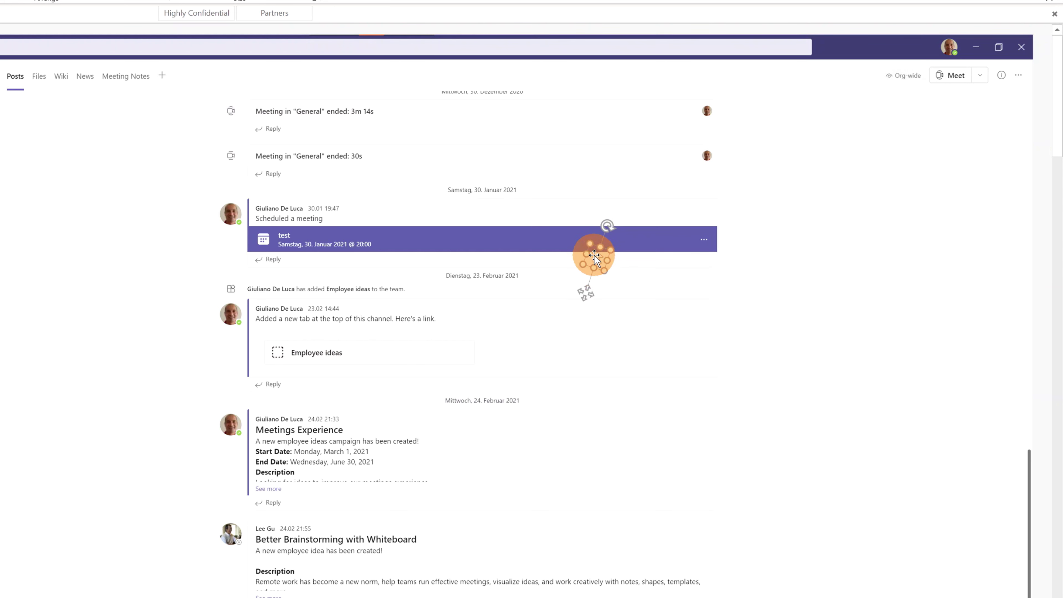
pyautogui.press('Delete')
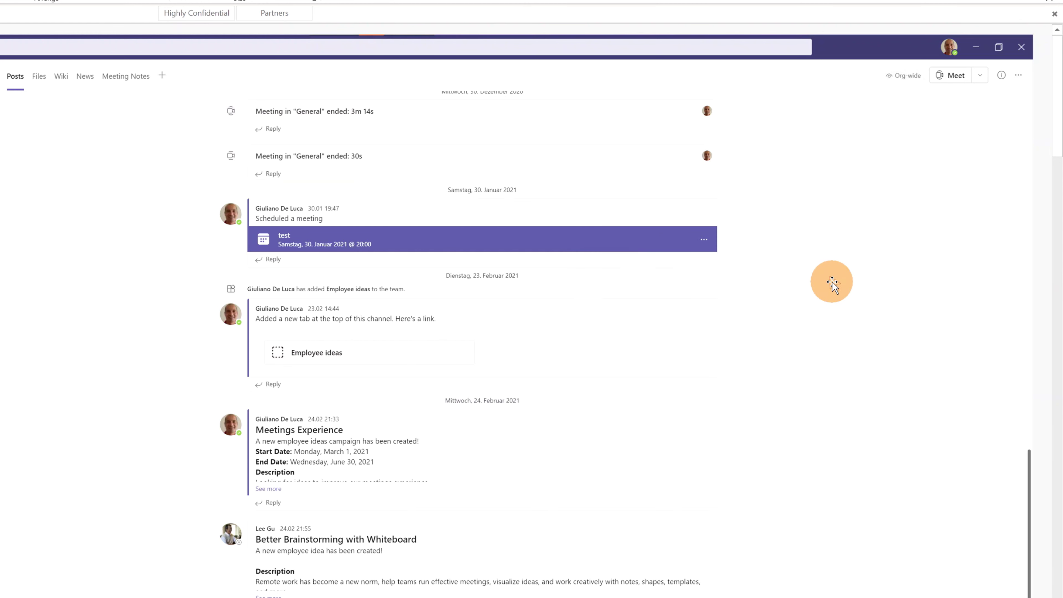
pyautogui.click(831, 281)
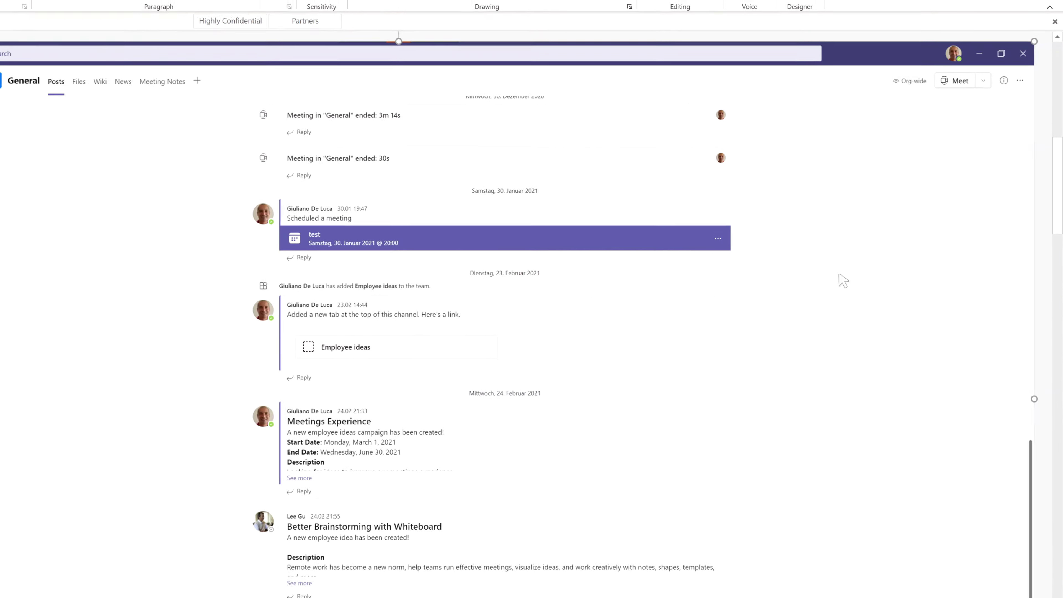
# Step: Paste a copy of the cursor pointer onto slide 2 over the Teams profile picture
pyautogui.click(848, 283)
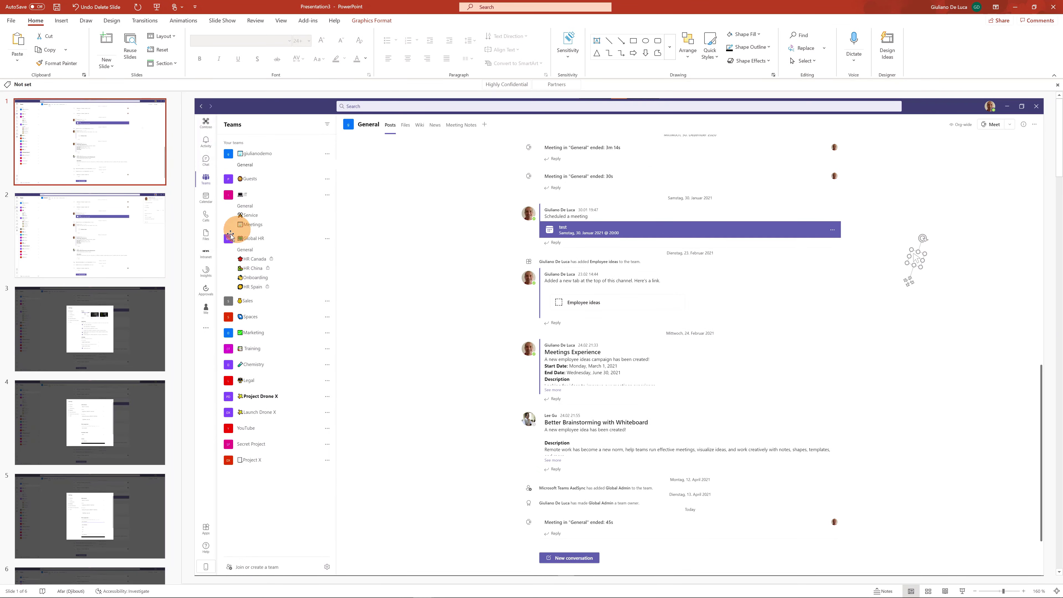
pyautogui.click(106, 226)
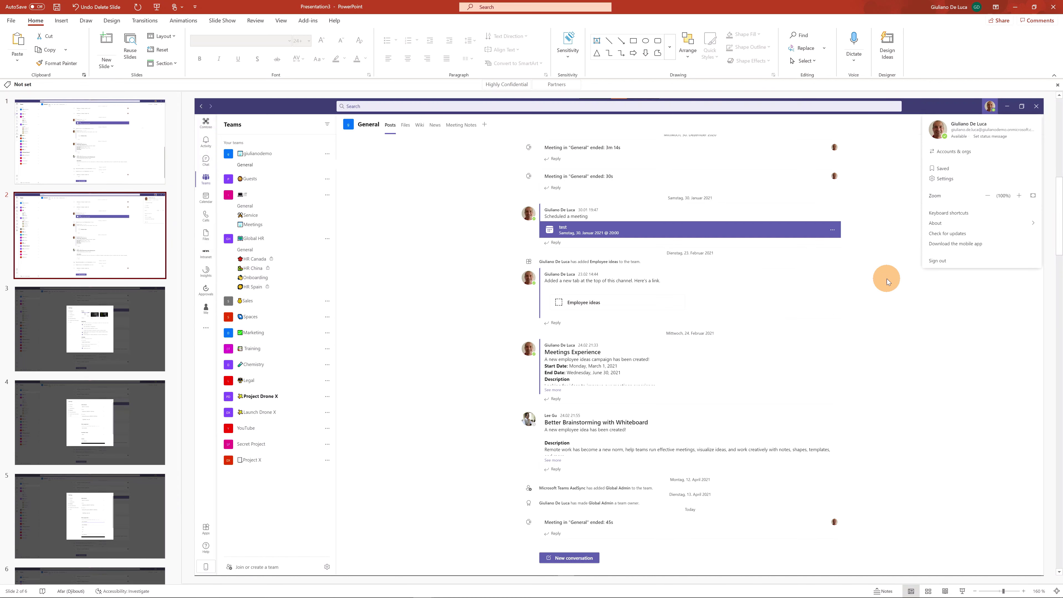
pyautogui.hotkey('ctrl', 'v')
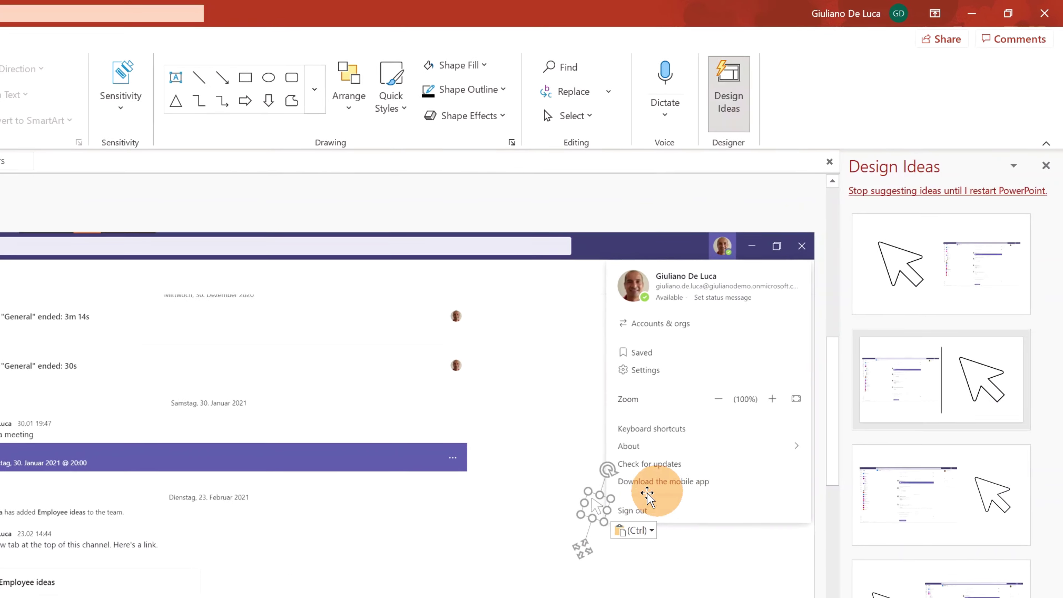
pyautogui.moveTo(594, 505); pyautogui.dragTo(720, 247)
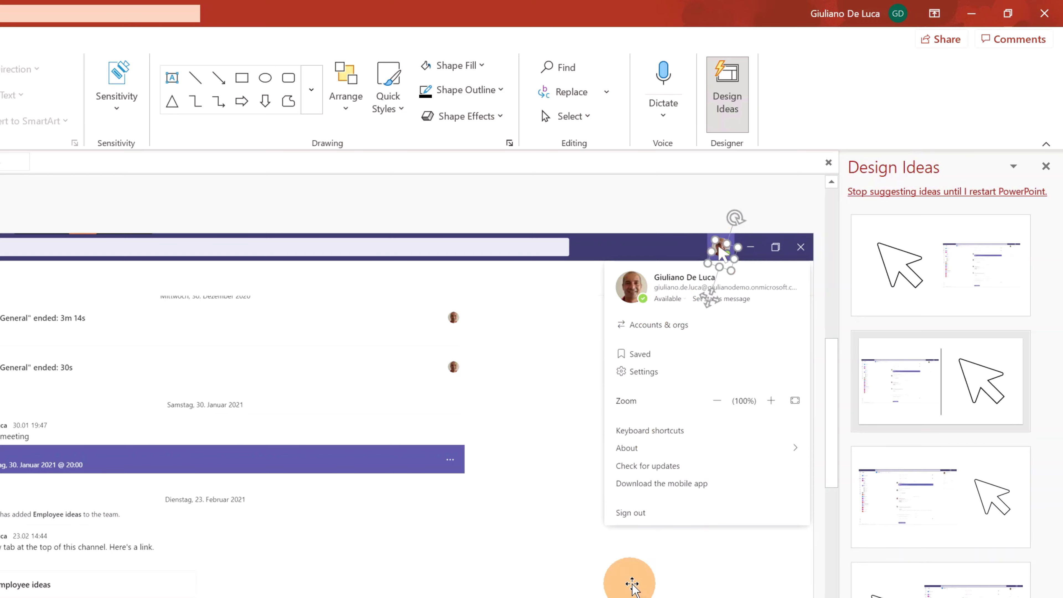
pyautogui.click(77, 313)
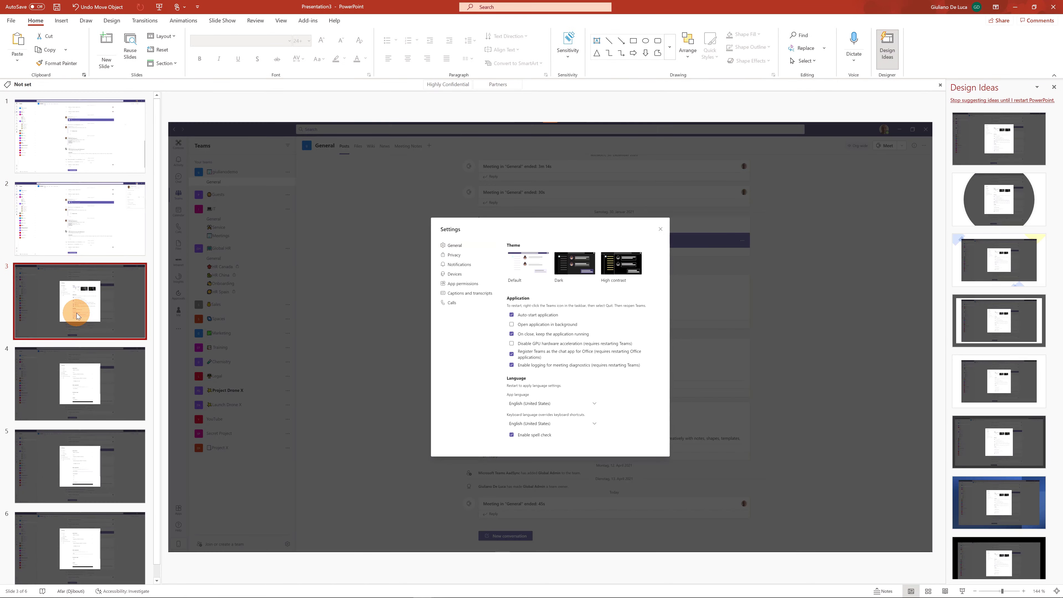
# Step: Paste a pointer on slide 3 aimed at the Devices item and position slide 4's pointer
pyautogui.click(78, 245)
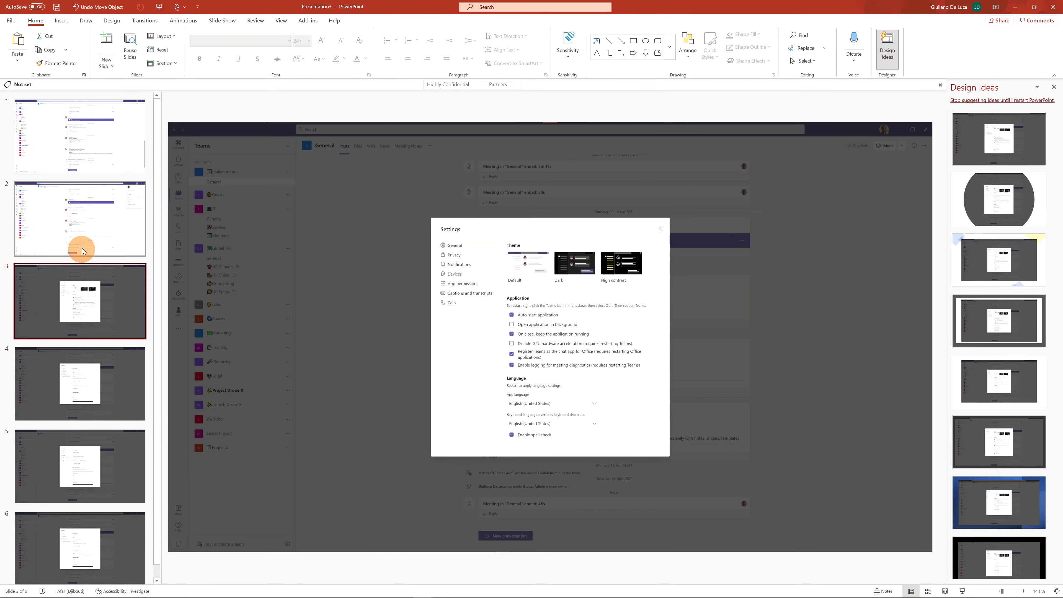
pyautogui.click(78, 287)
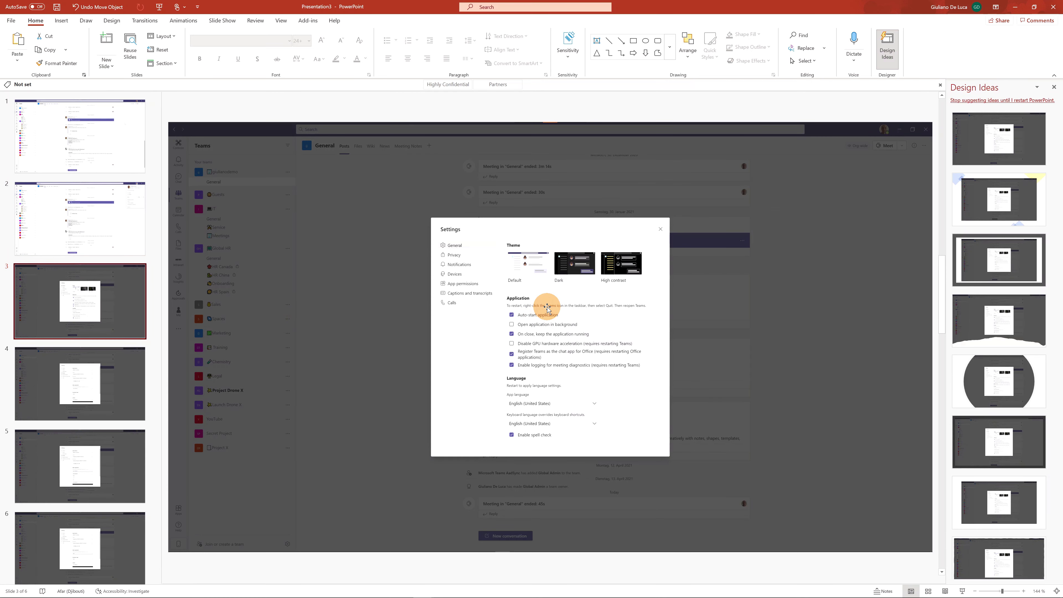
pyautogui.hotkey('ctrl', 'v')
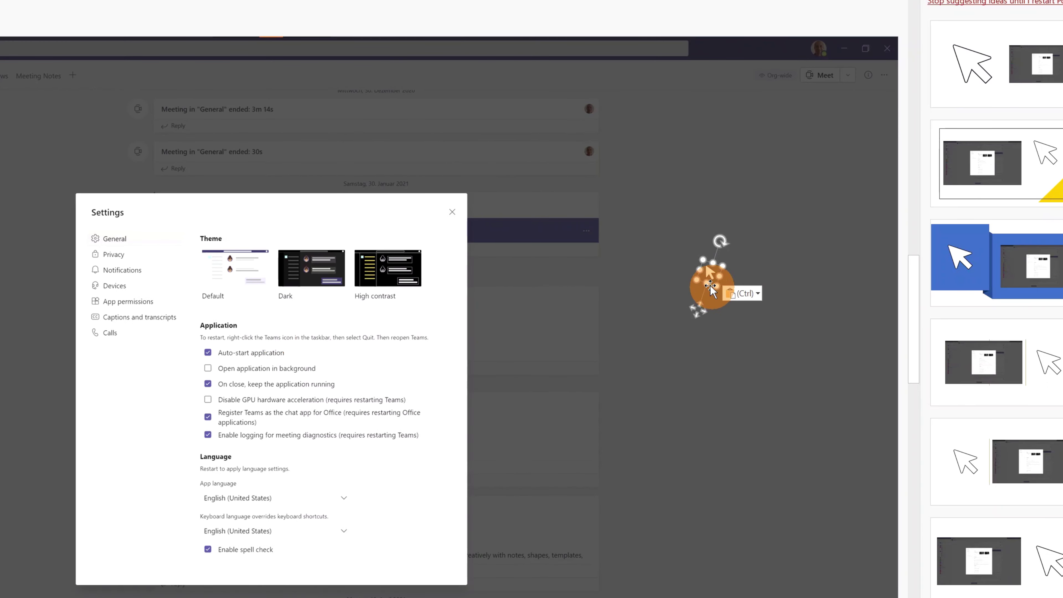
pyautogui.moveTo(711, 286); pyautogui.dragTo(97, 382)
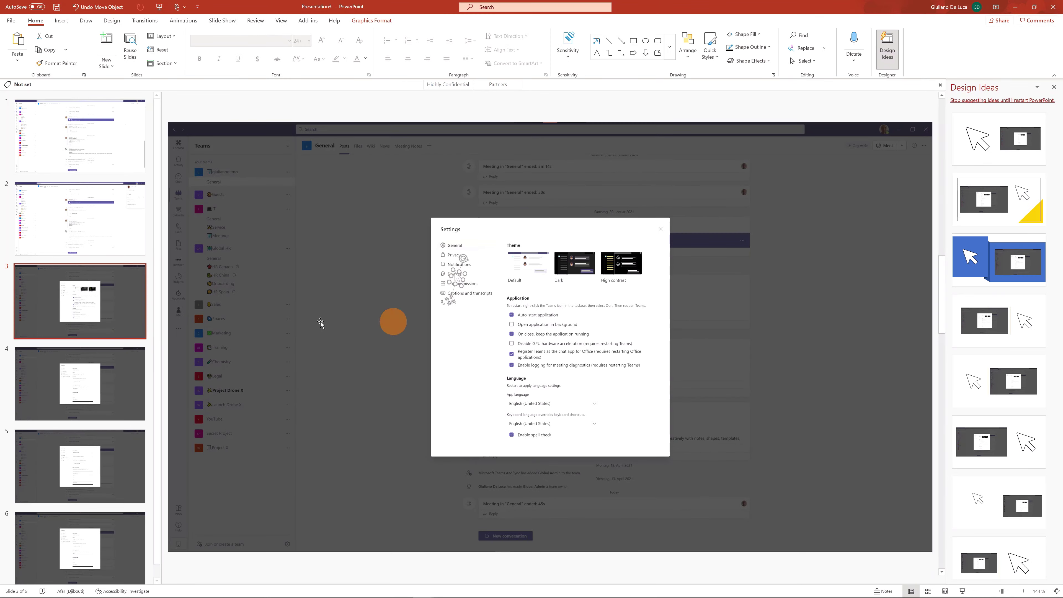
pyautogui.click(118, 361)
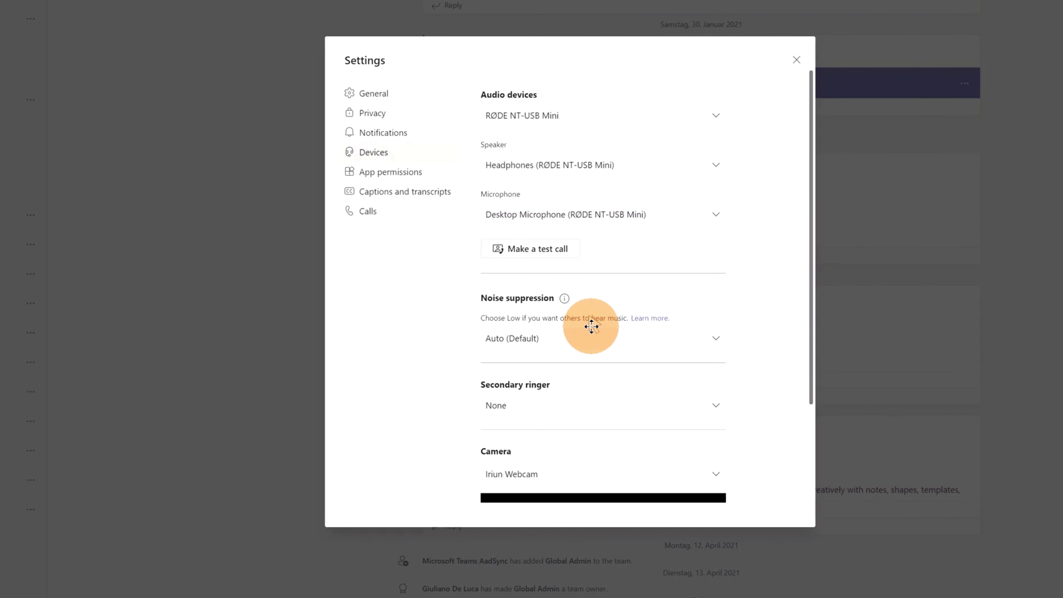
pyautogui.moveTo(590, 332); pyautogui.dragTo(572, 396)
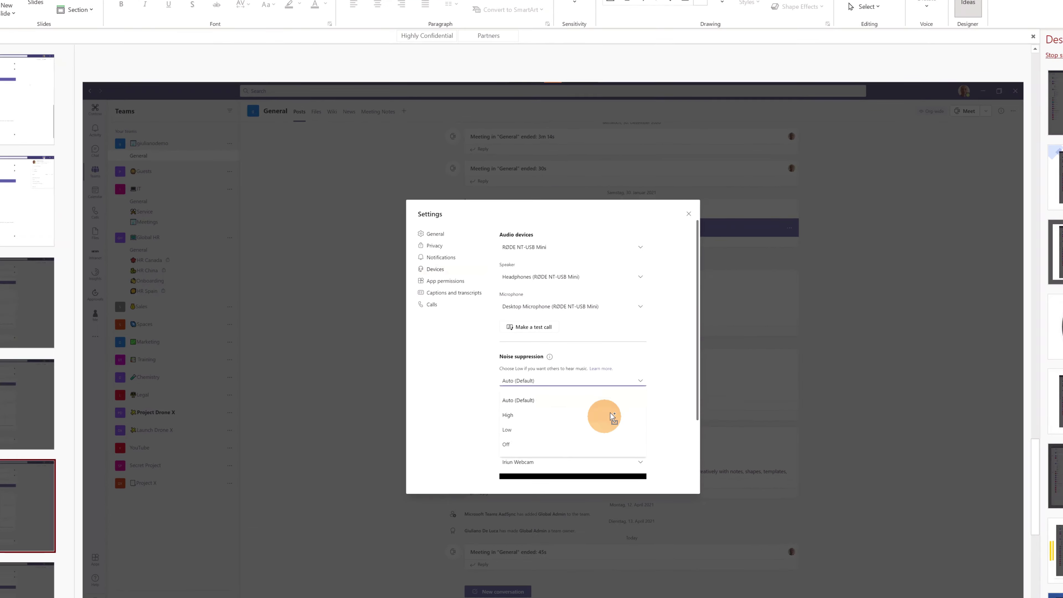
# Step: Paste pointers aimed at the High noise suppression option, including one on slide 6
pyautogui.hotkey('ctrl', 'v')
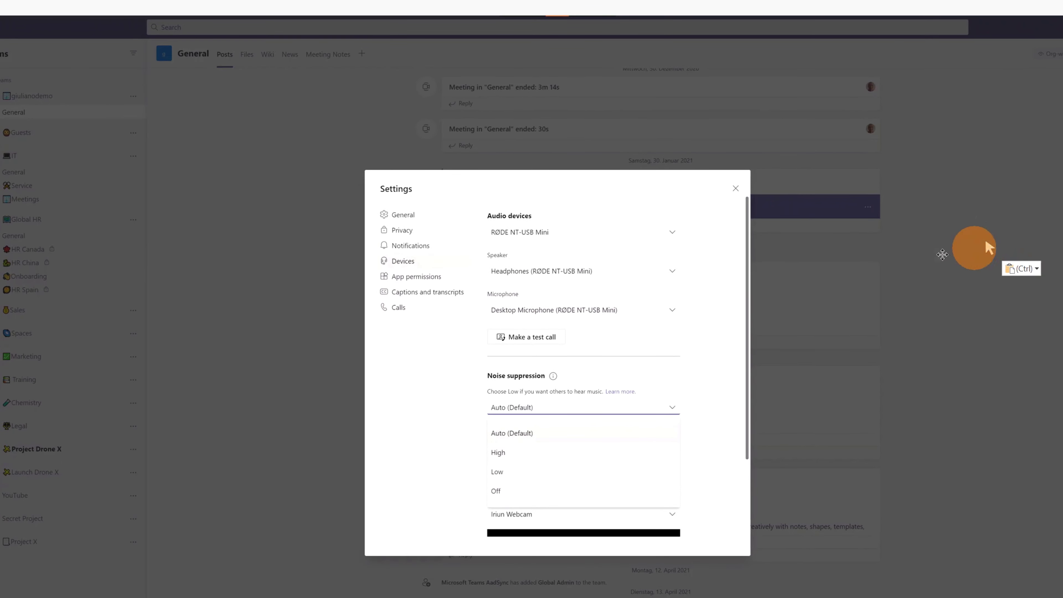
pyautogui.moveTo(942, 254); pyautogui.dragTo(113, 413)
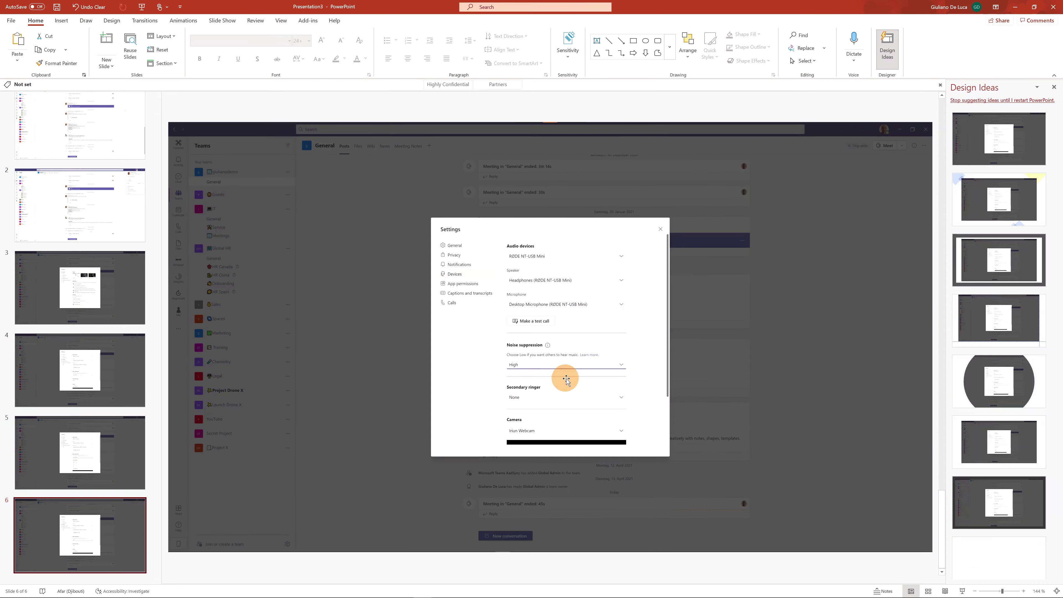
pyautogui.moveTo(555, 385); pyautogui.dragTo(547, 362)
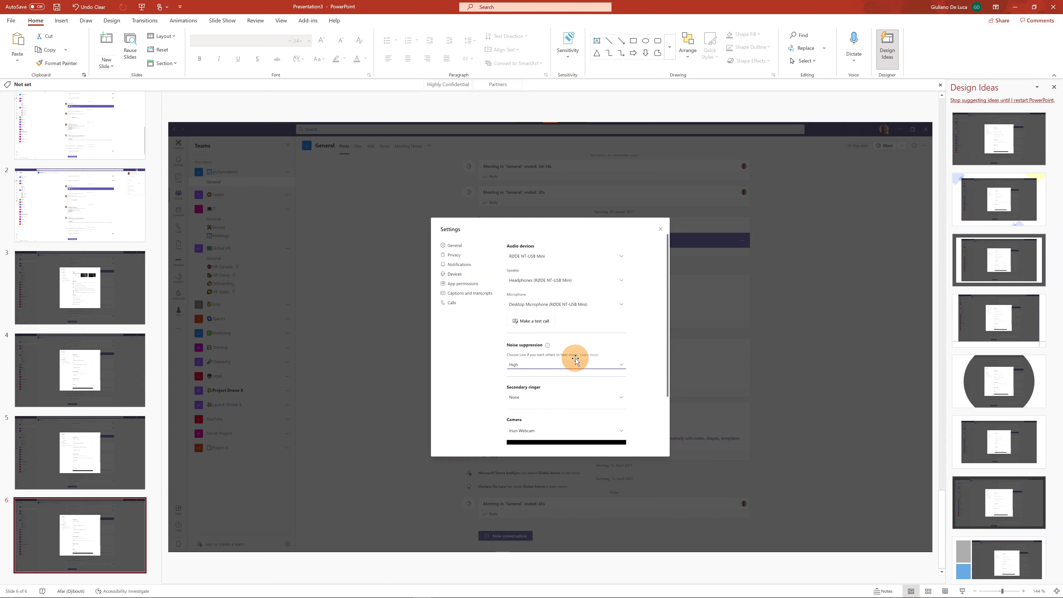
pyautogui.hotkey('ctrl', 'v')
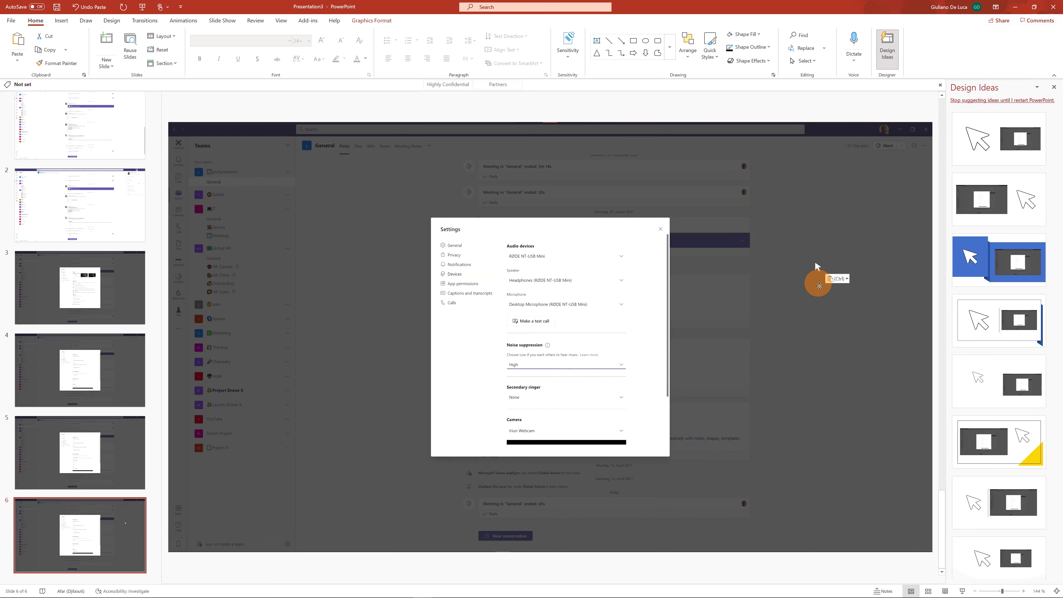
pyautogui.moveTo(816, 276); pyautogui.dragTo(839, 315)
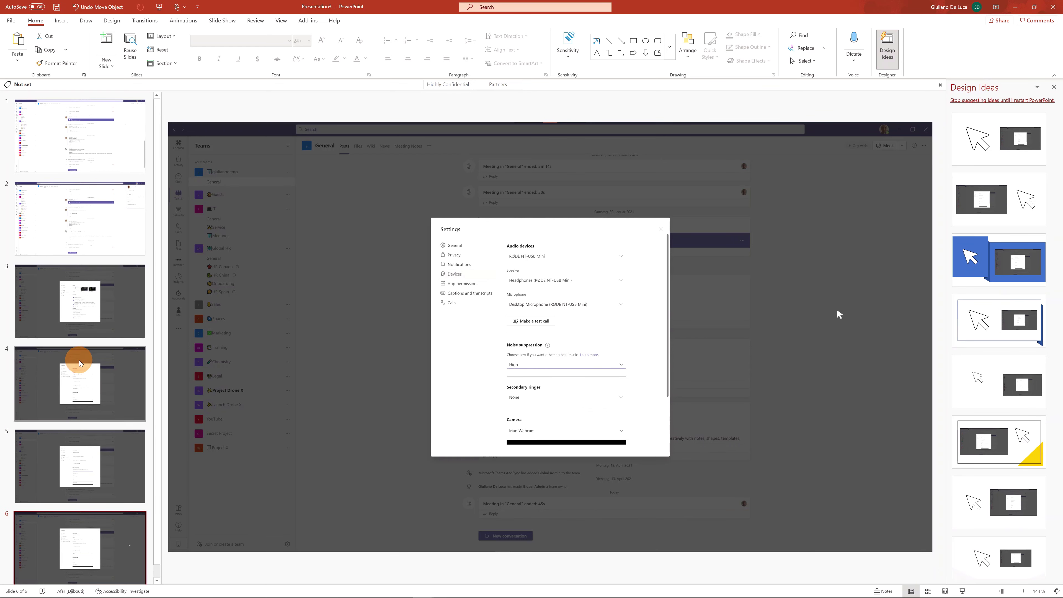
# Step: Apply the Morph transition to all slides in the deck
pyautogui.click(85, 151)
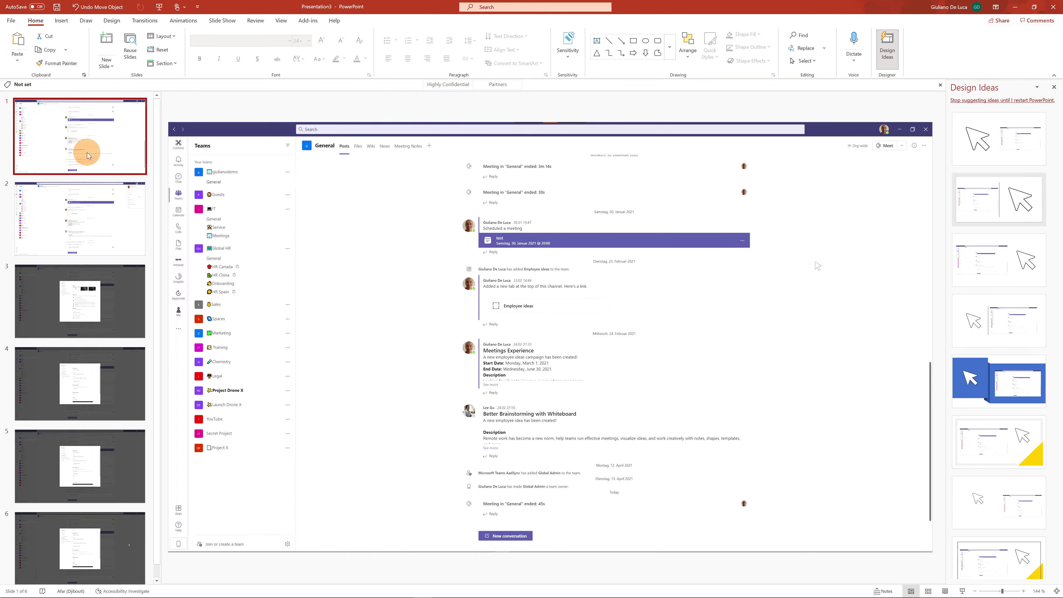
pyautogui.hotkey('ctrl', 'a')
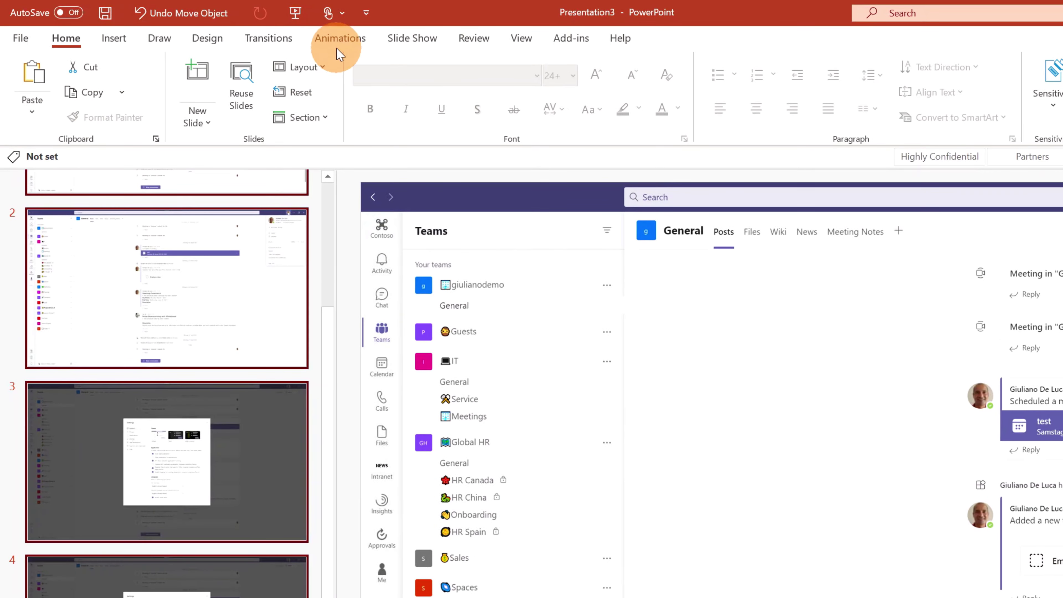
pyautogui.click(269, 38)
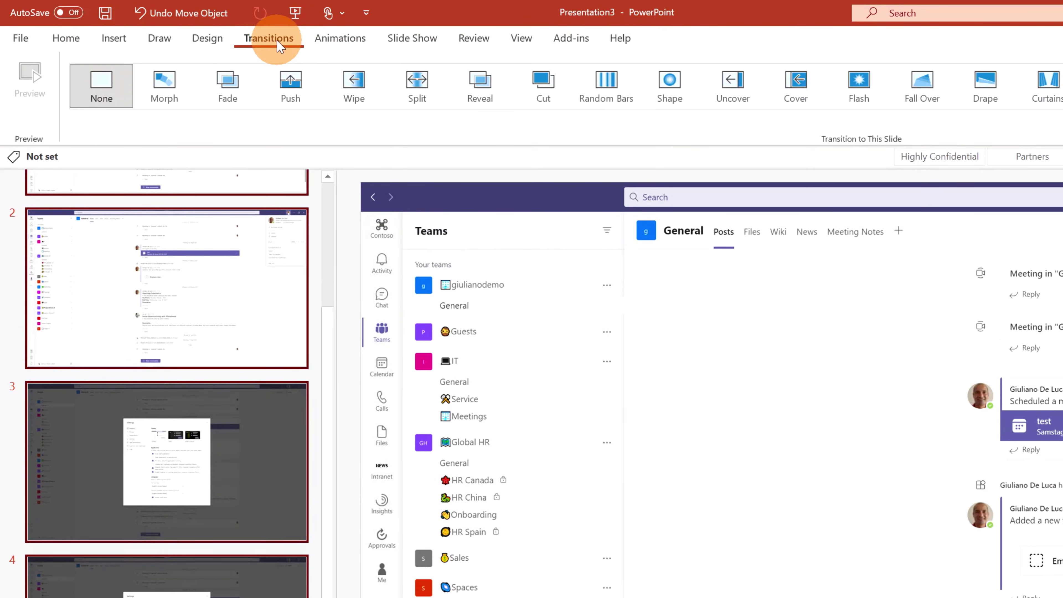
pyautogui.click(177, 82)
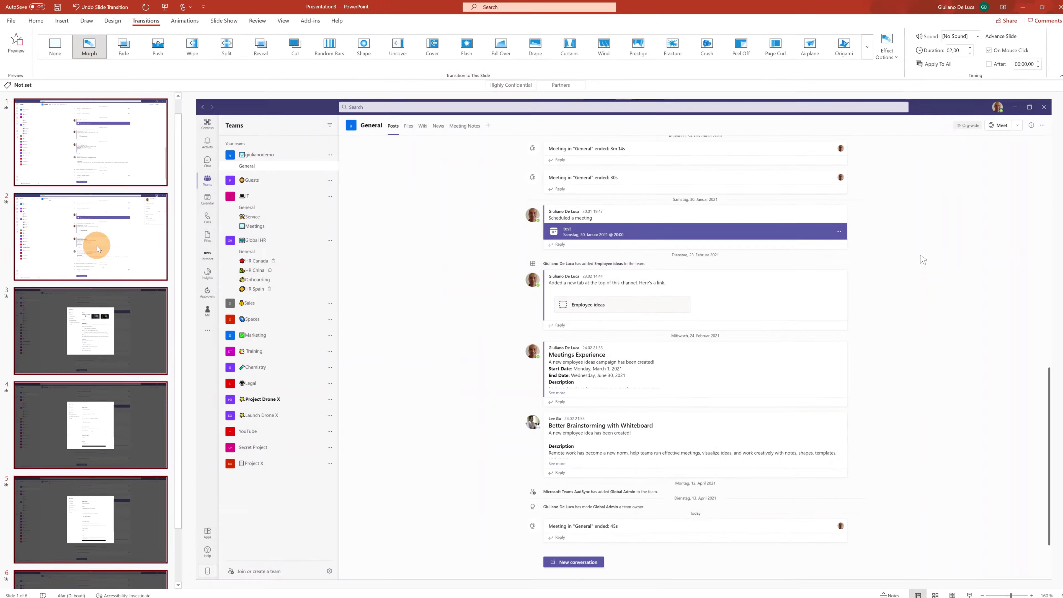
# Step: Select the Teams screenshot on slide 1
pyautogui.click(95, 156)
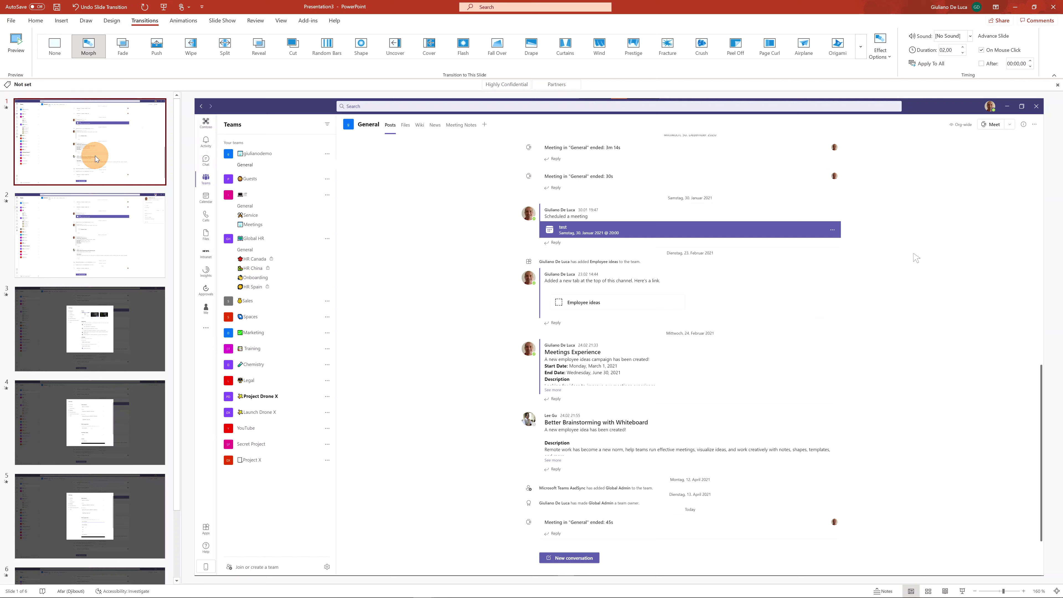
pyautogui.press('Tab')
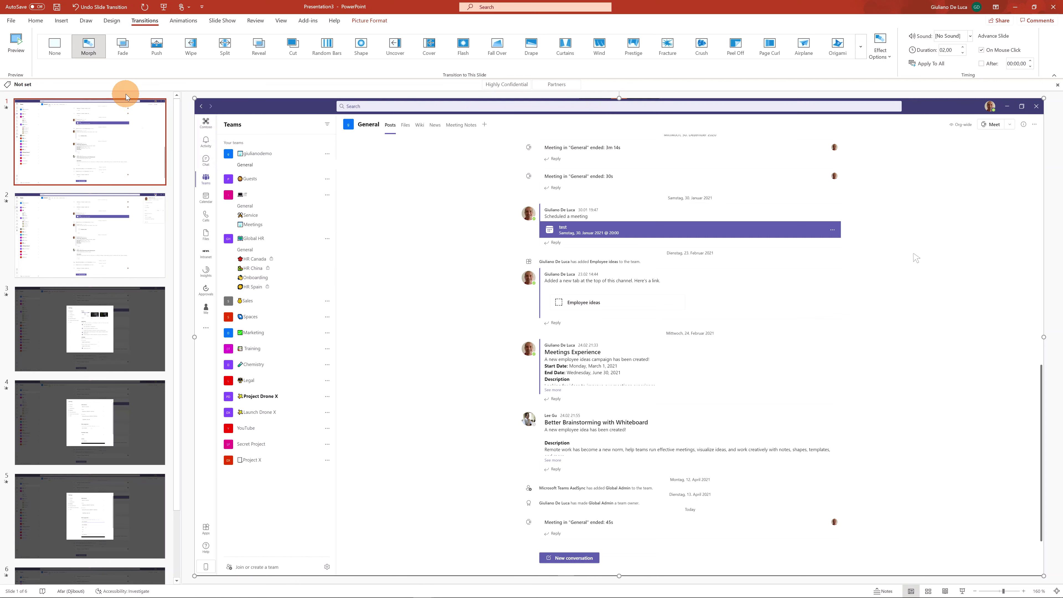
pyautogui.click(124, 108)
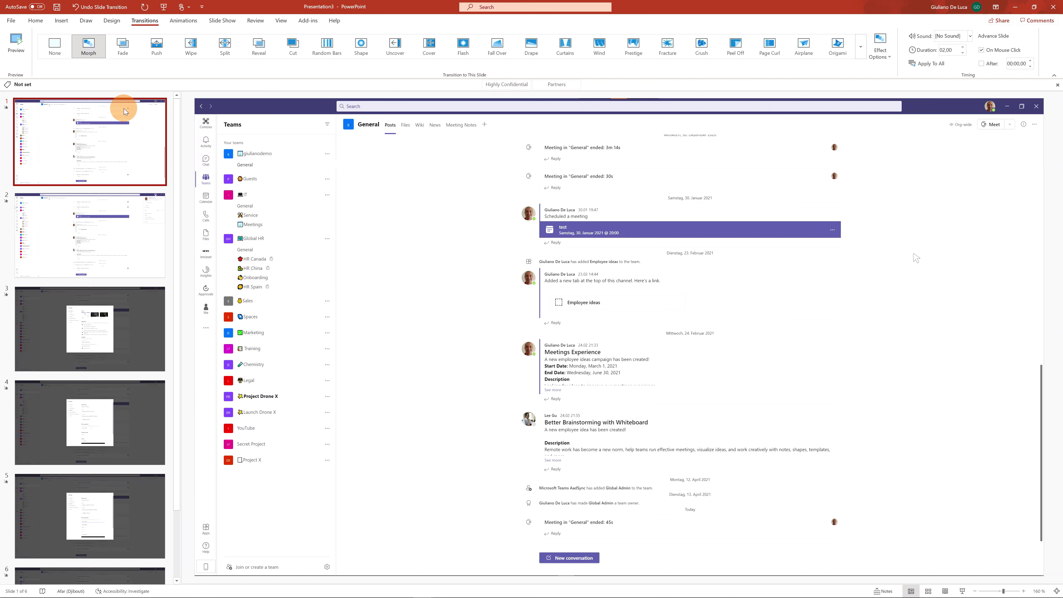
pyautogui.click(317, 160)
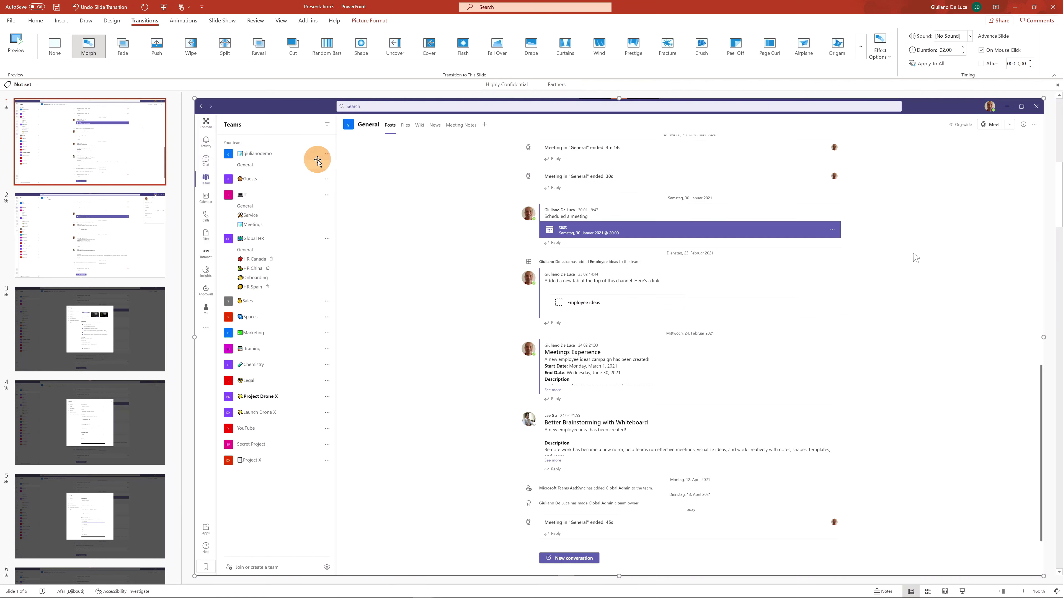
# Step: In the Selection Pane, rename the Teams screenshot to !!Picture1
pyautogui.click(374, 24)
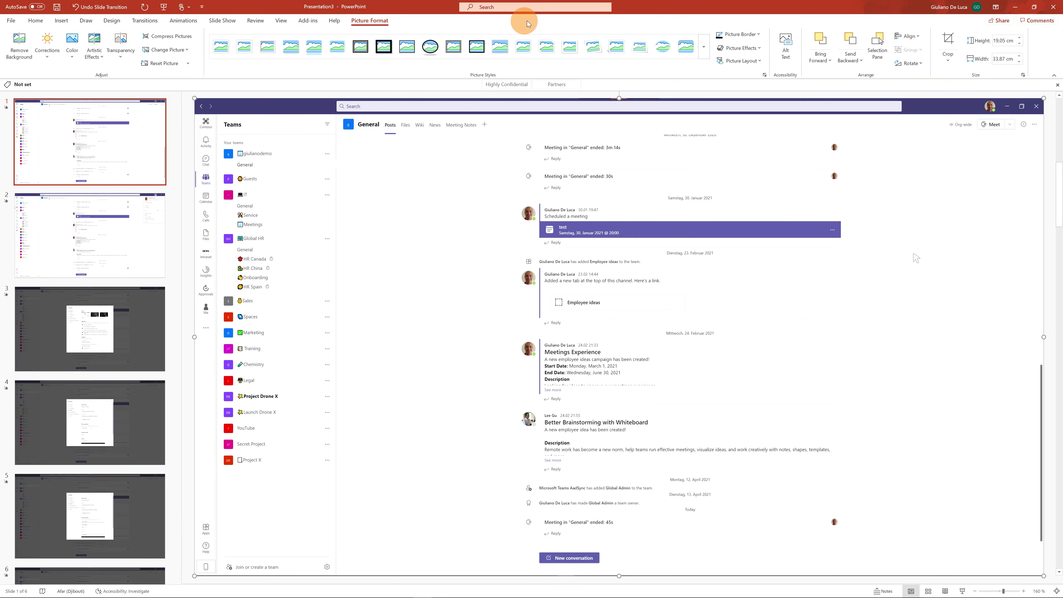
pyautogui.click(877, 44)
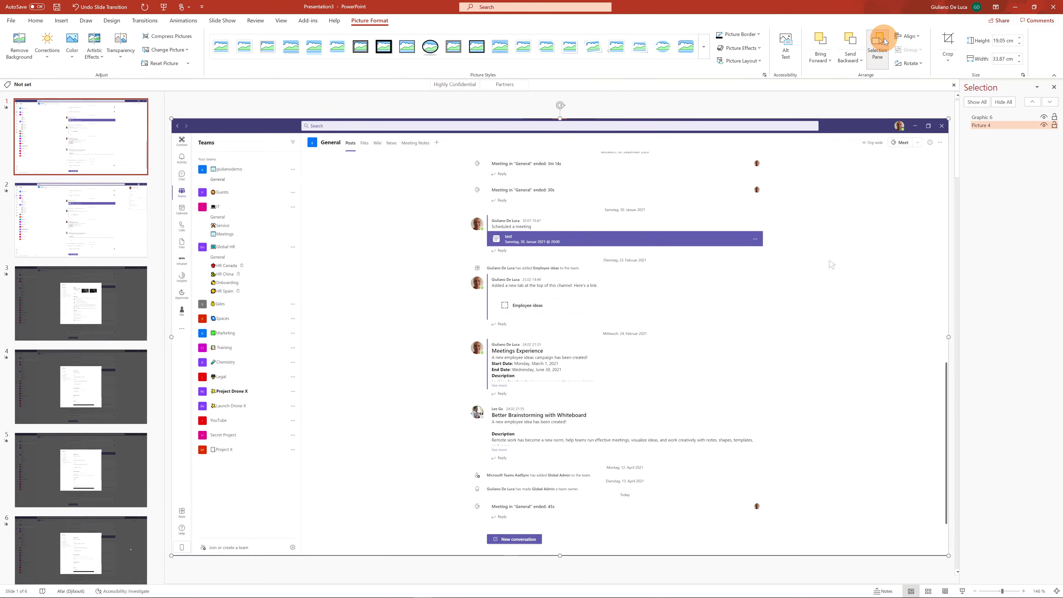
pyautogui.click(990, 125)
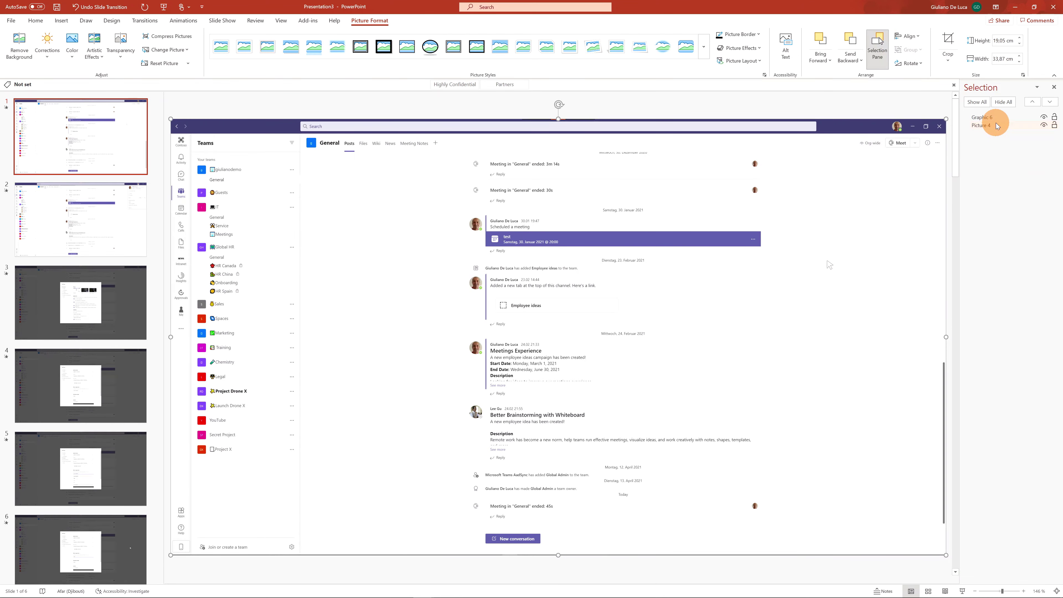
pyautogui.press('BackSpace')
pyautogui.press('BackSpace')
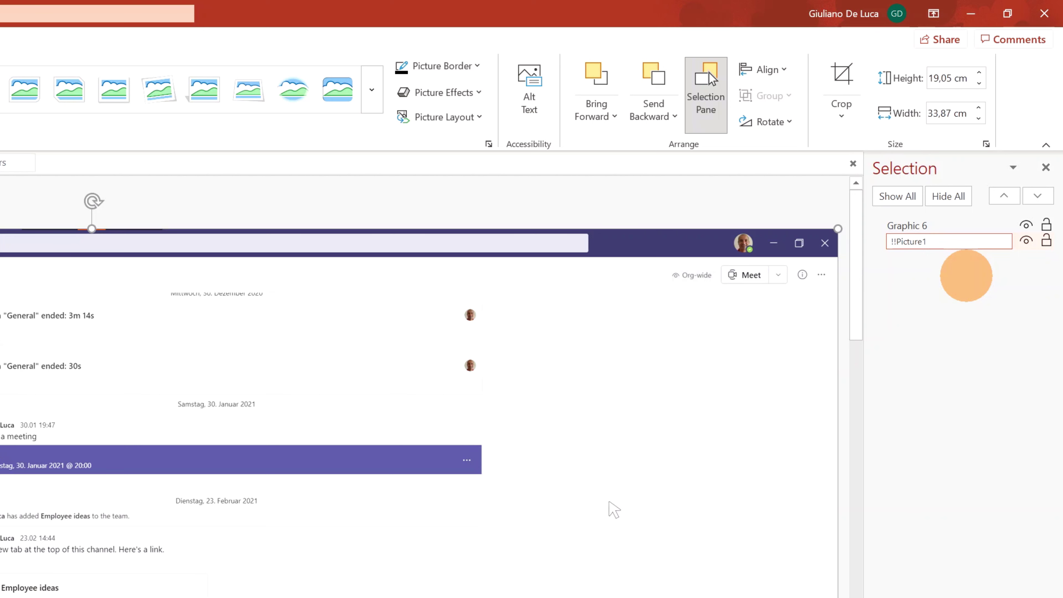
pyautogui.click(970, 282)
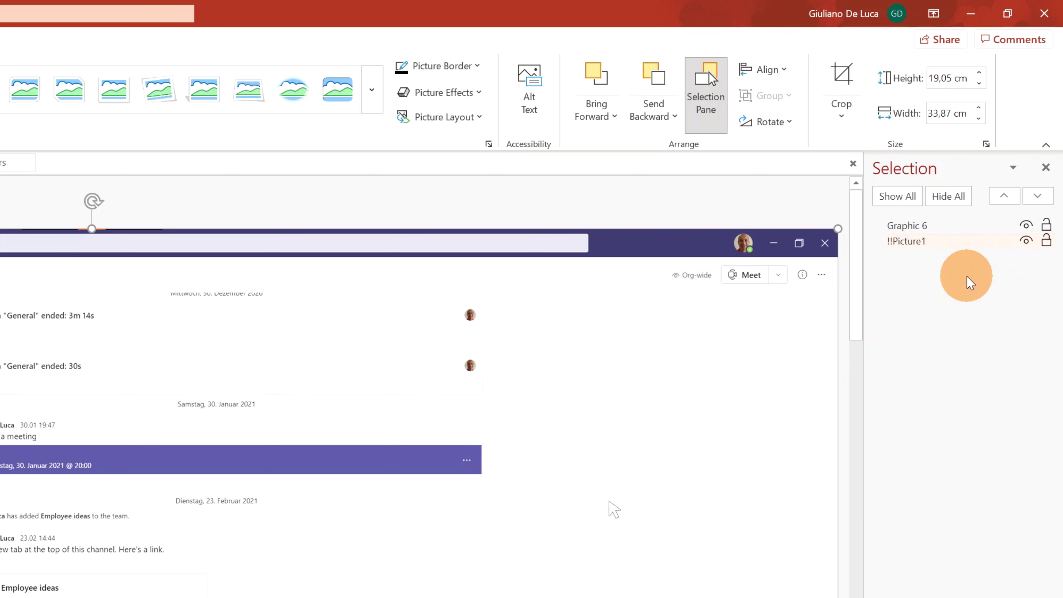
pyautogui.click(947, 247)
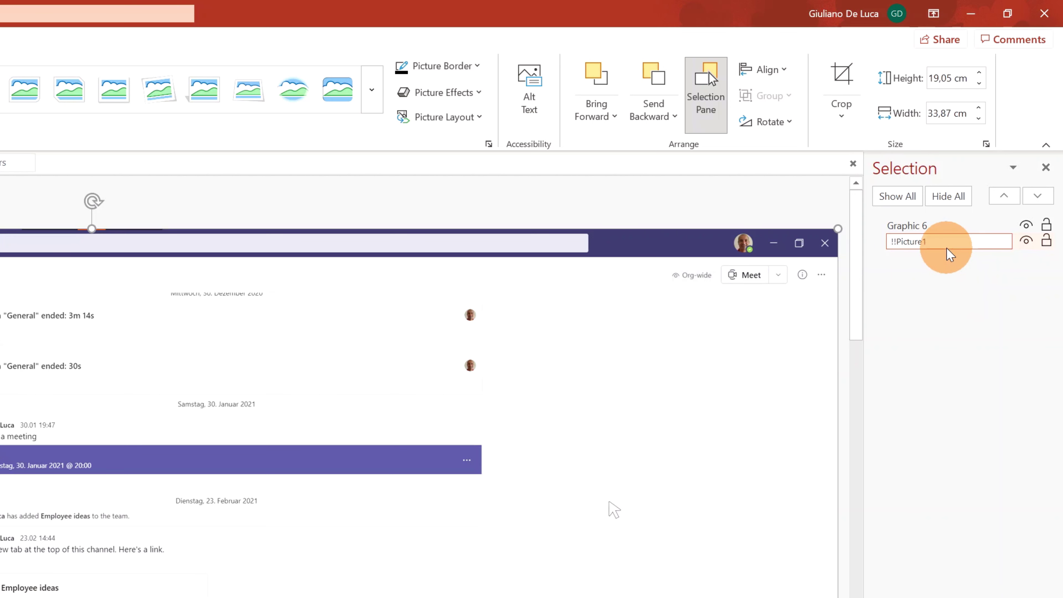
pyautogui.doubleClick(947, 248)
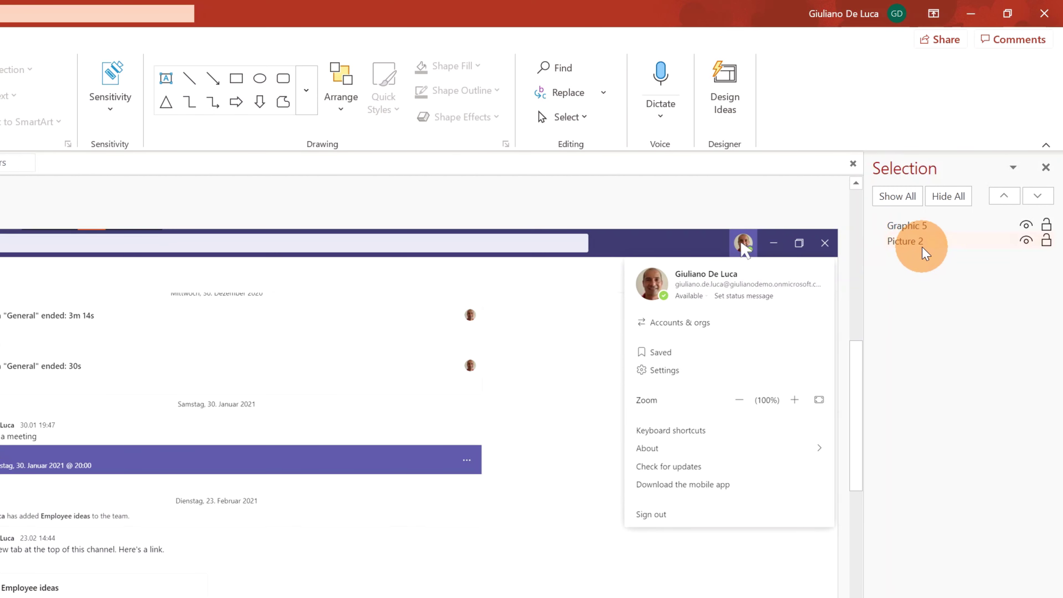
pyautogui.click(923, 248)
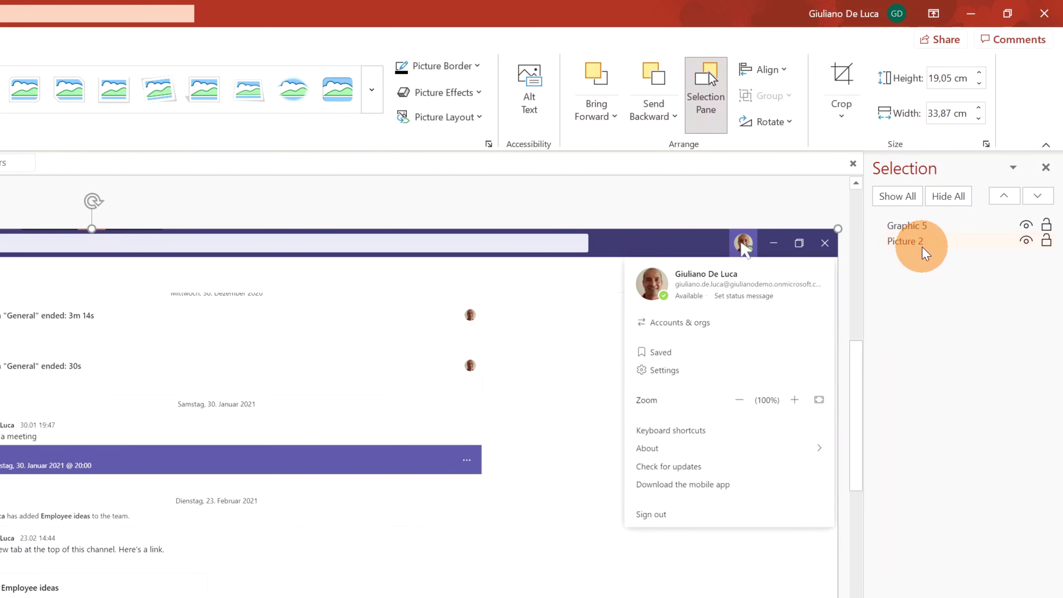
pyautogui.click(925, 247)
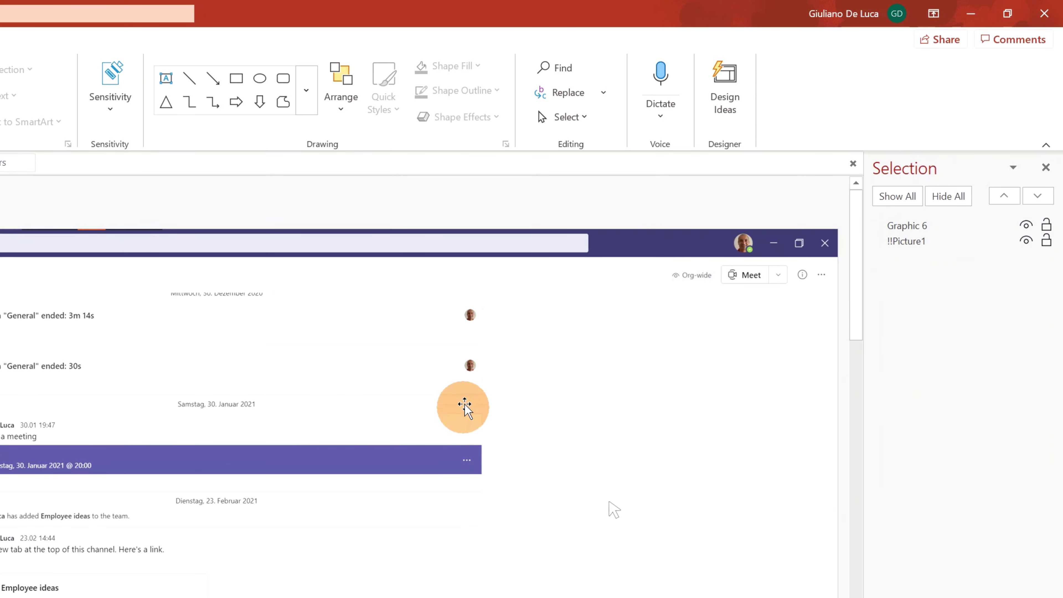
# Step: Rename the cursor graphics to !!Graphic1 on slide 1 and the next slide
pyautogui.click(945, 227)
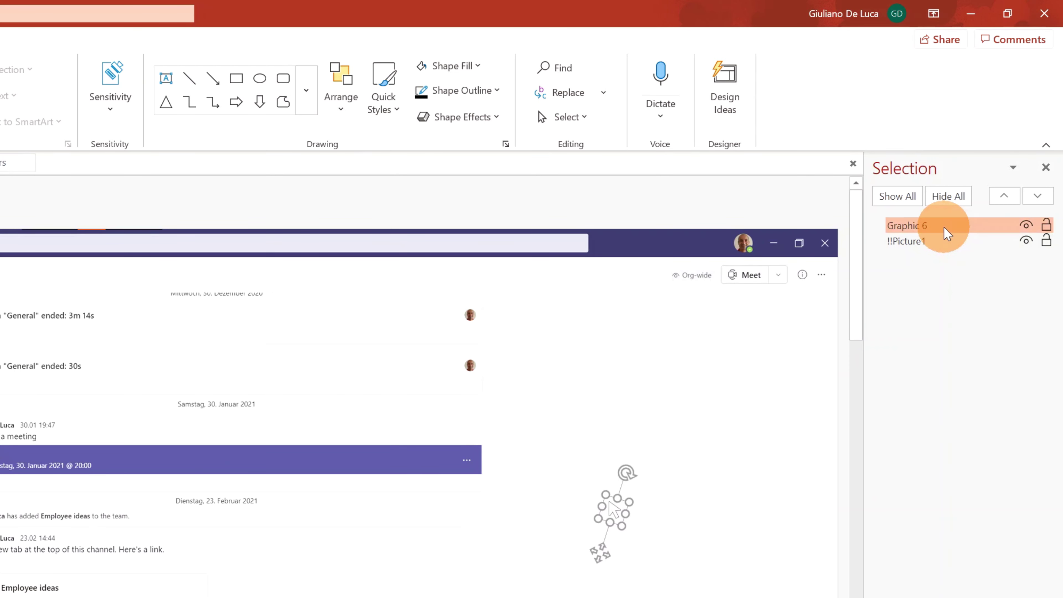
pyautogui.click(947, 231)
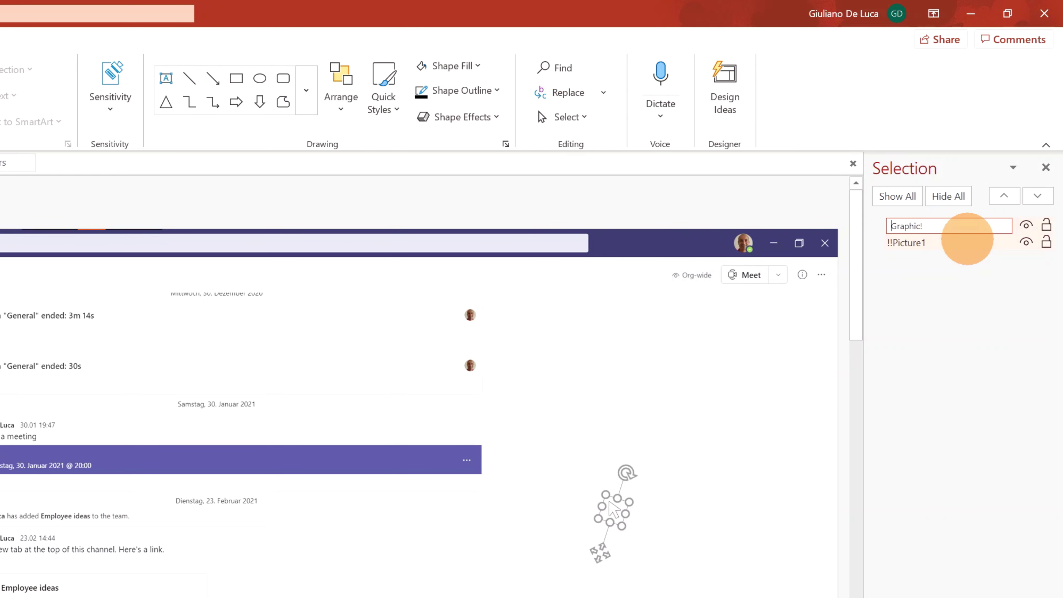
pyautogui.write('!!')
pyautogui.click(945, 476)
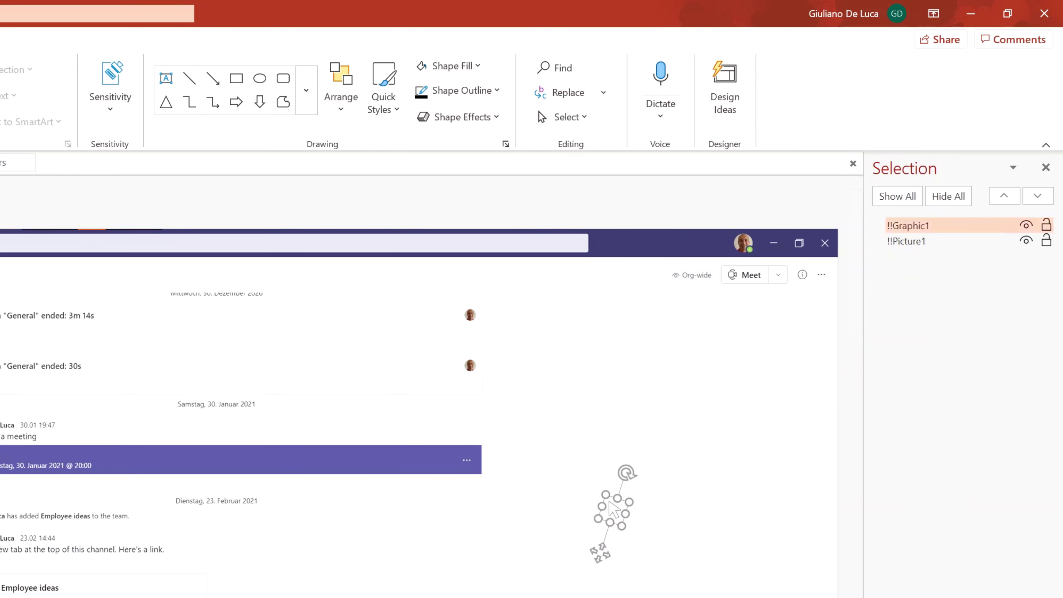
pyautogui.scroll(-1, 581, 273)
pyautogui.doubleClick(937, 226)
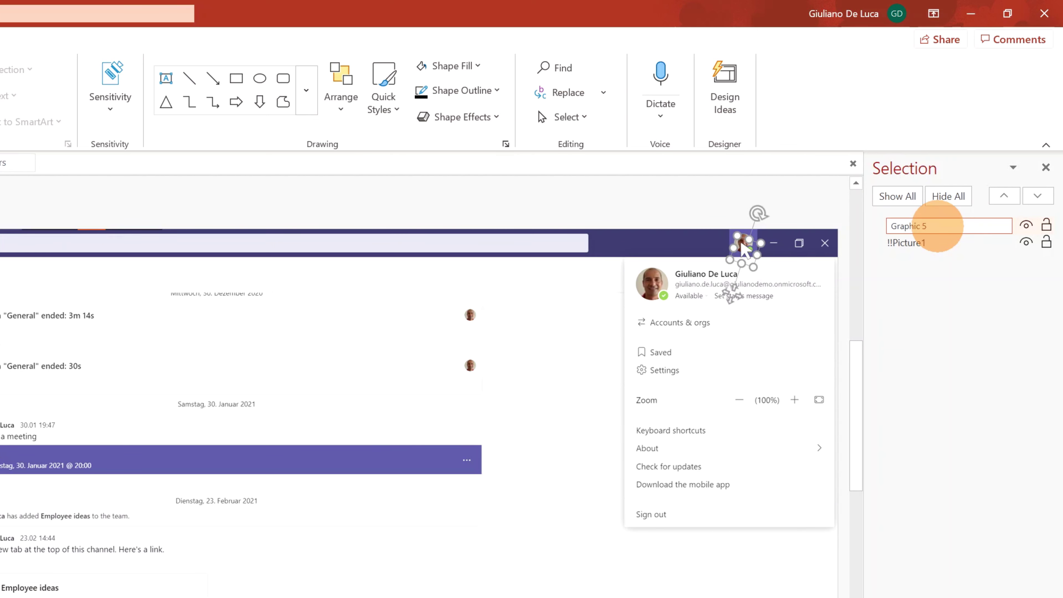
pyautogui.write('!!Graphic1')
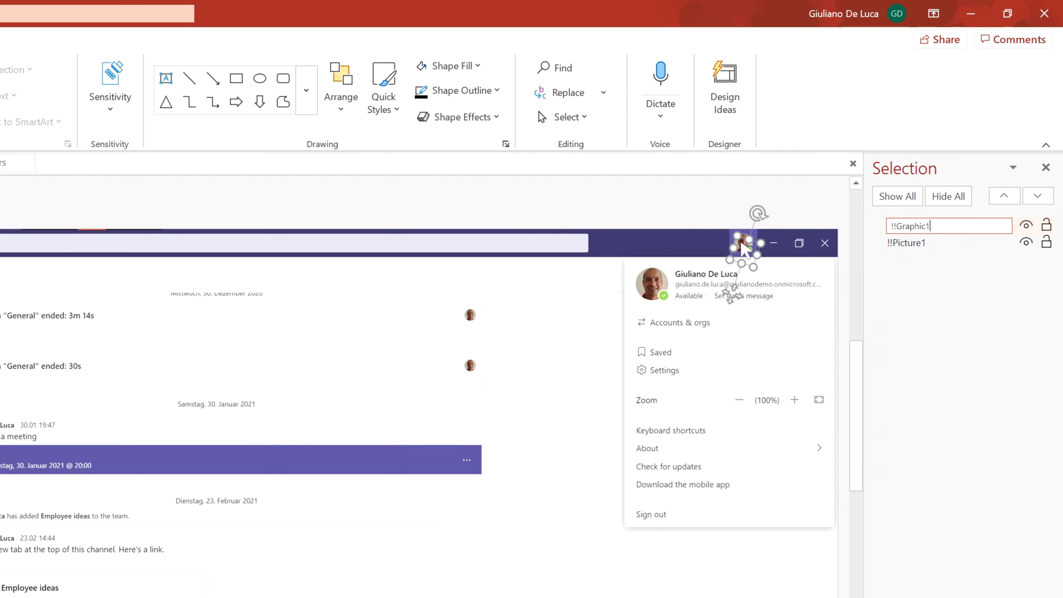
pyautogui.scroll(-1, 743, 247)
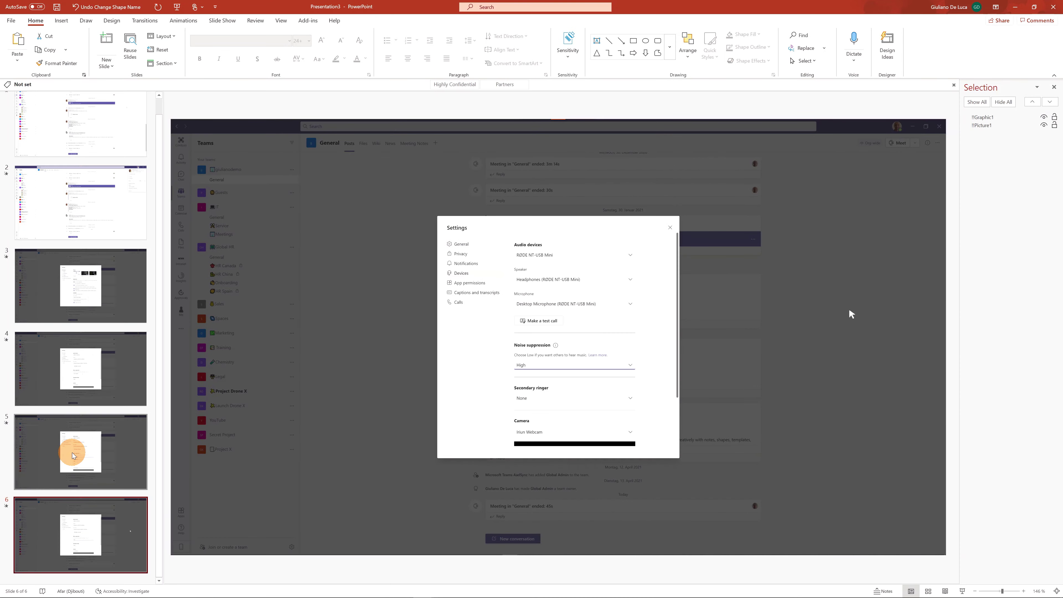
pyautogui.click(111, 165)
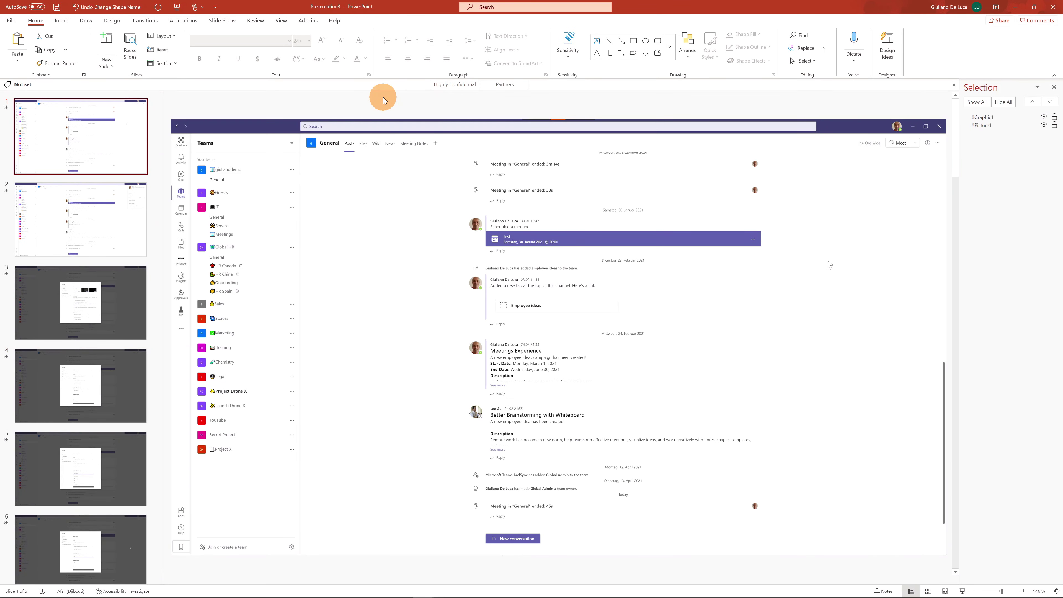
pyautogui.click(393, 98)
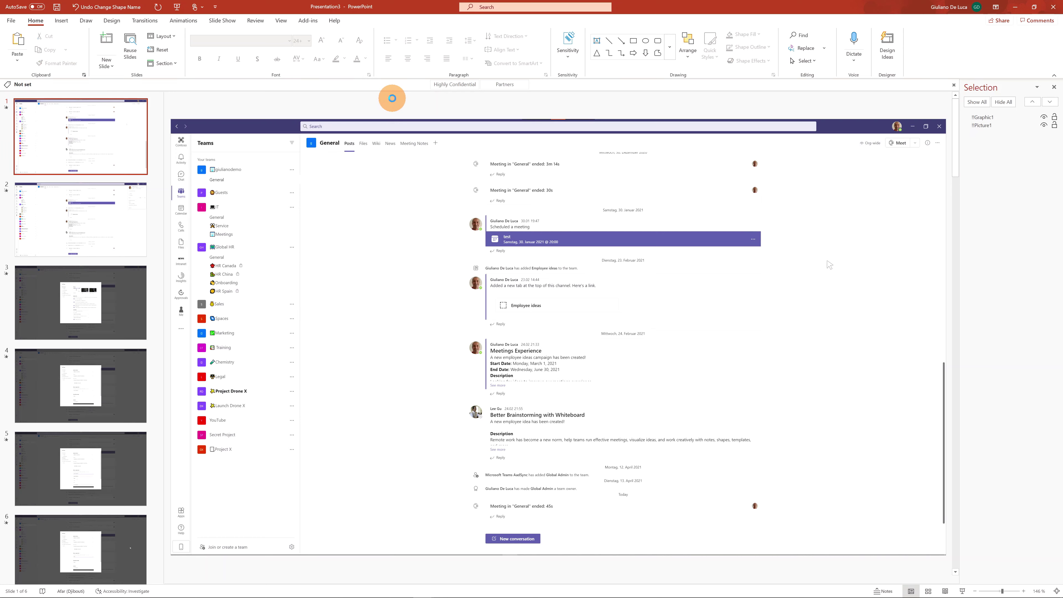
pyautogui.press('F5')
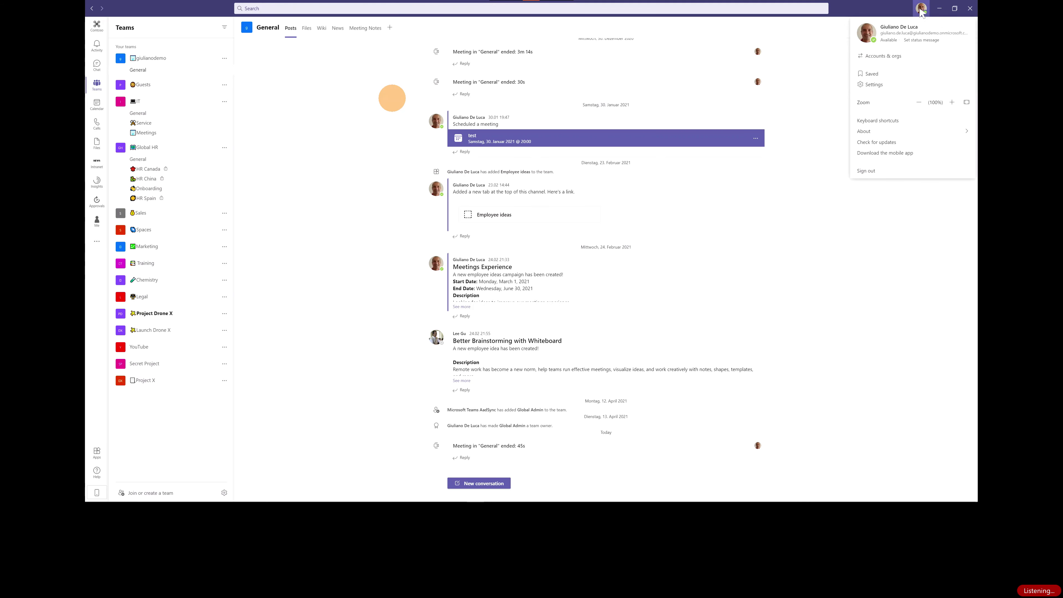
pyautogui.click(393, 98)
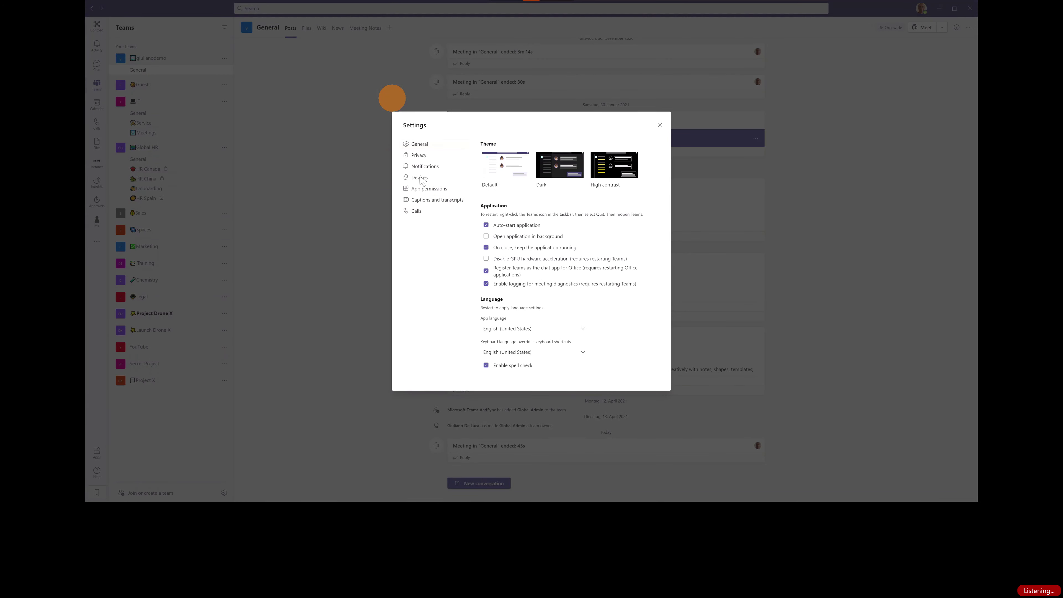
pyautogui.click(392, 98)
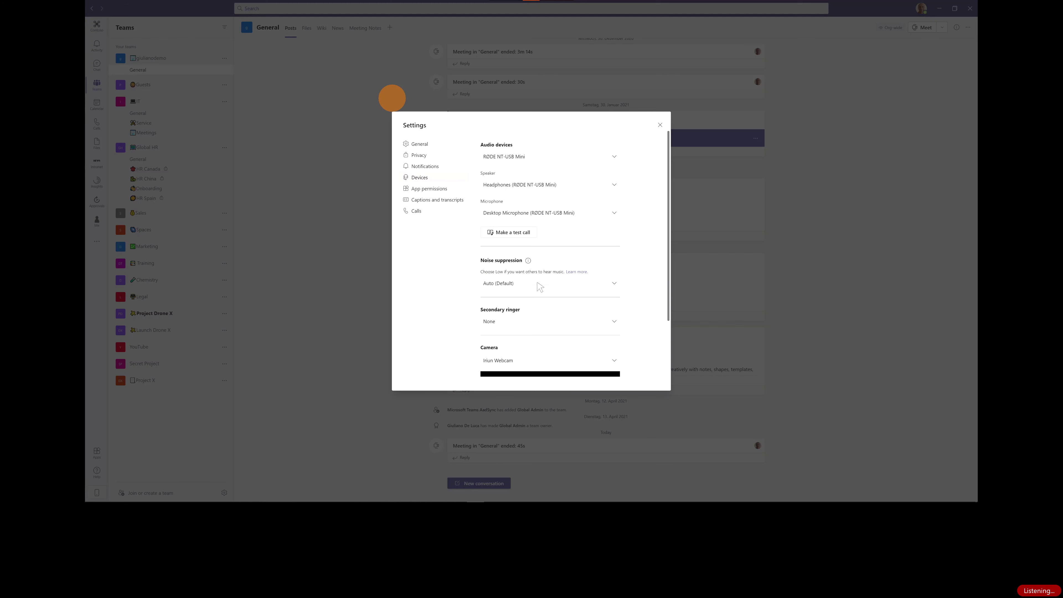
pyautogui.click(392, 98)
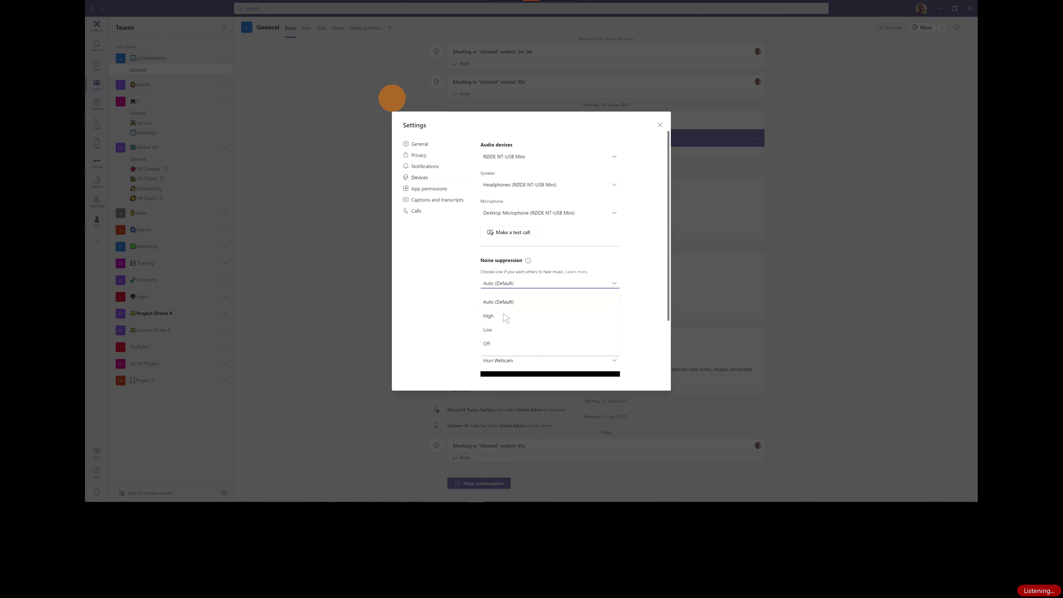
pyautogui.click(392, 98)
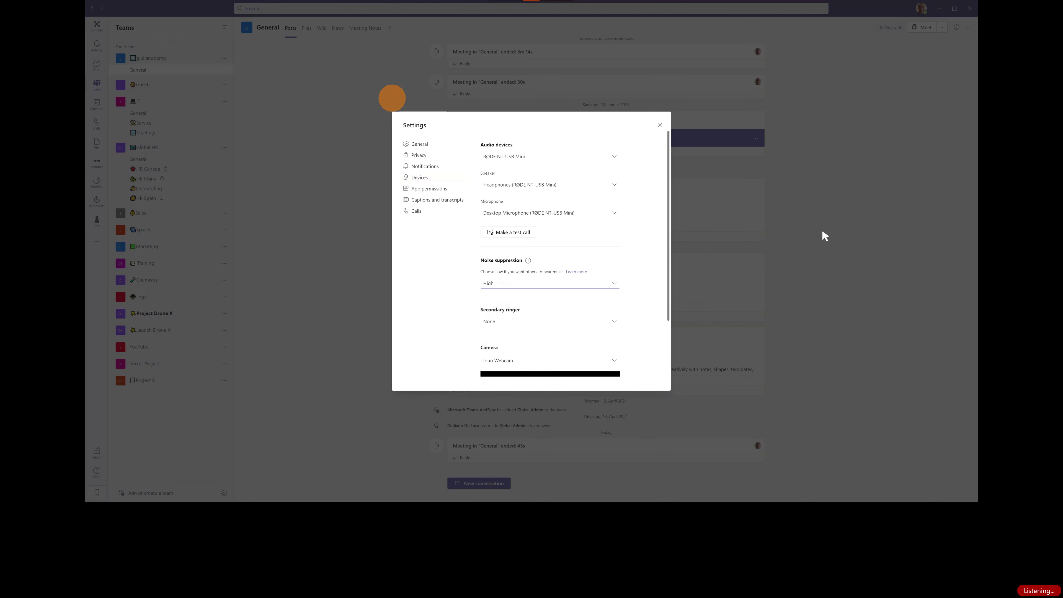
pyautogui.click(392, 98)
pyautogui.click(392, 98)
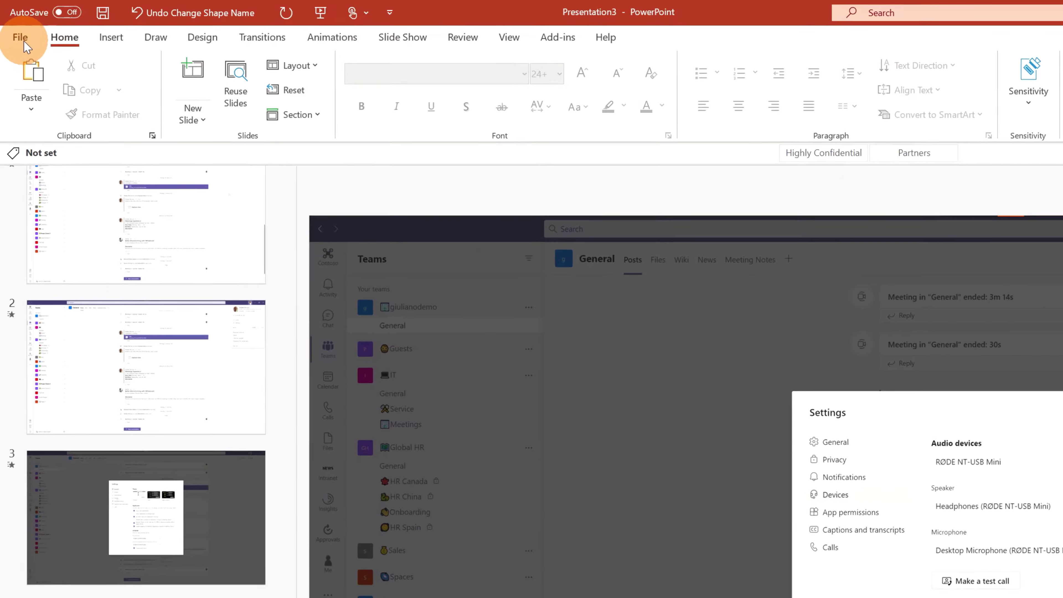
# Step: Create an animated GIF of slides 1–6 at Medium quality with 00,10 seconds per slide
pyautogui.click(15, 26)
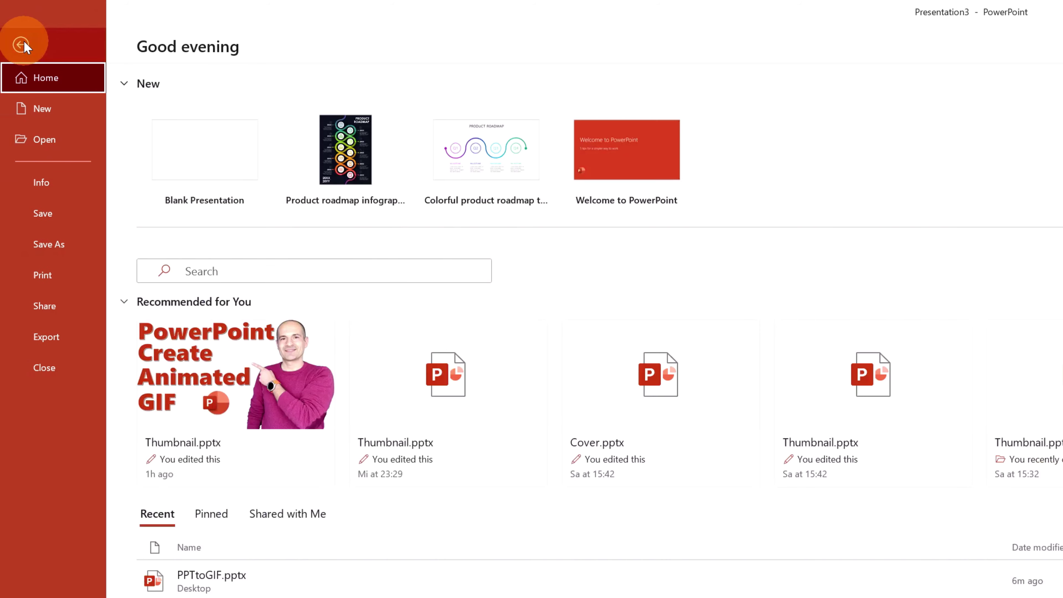
pyautogui.click(48, 347)
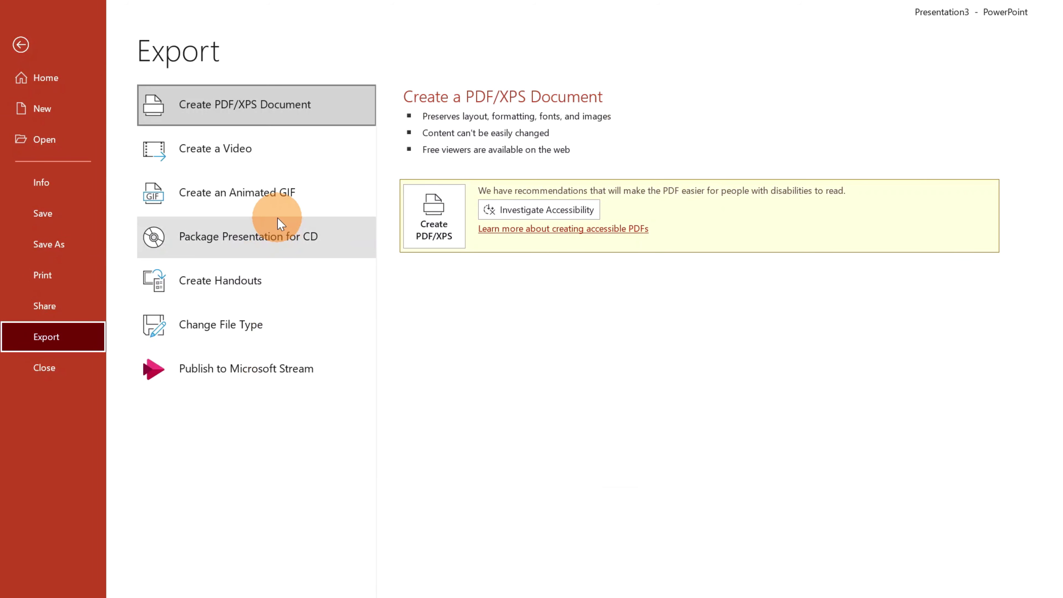
pyautogui.click(268, 207)
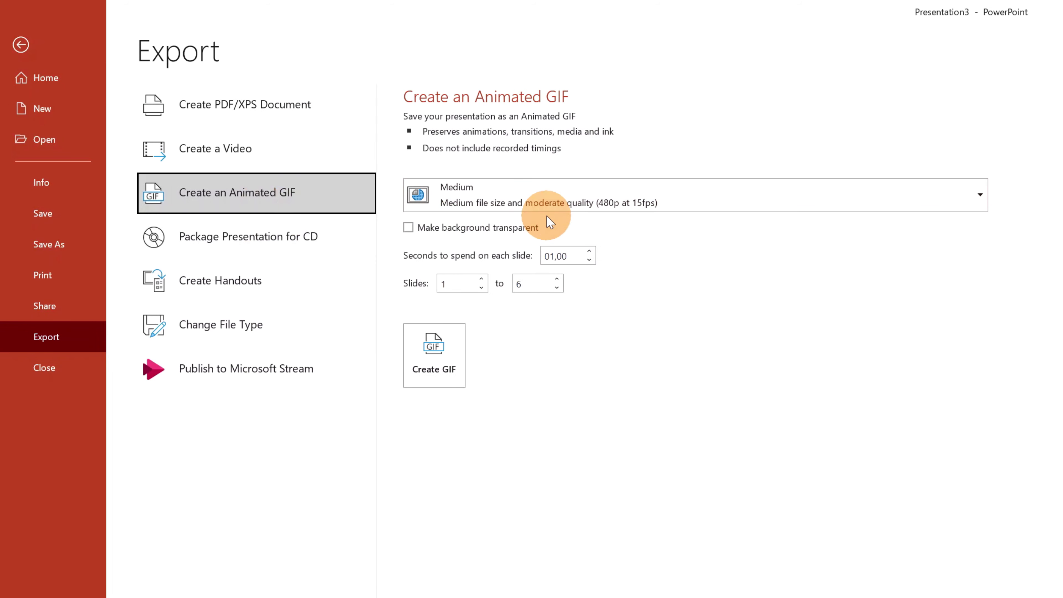
pyautogui.click(566, 207)
pyautogui.click(536, 313)
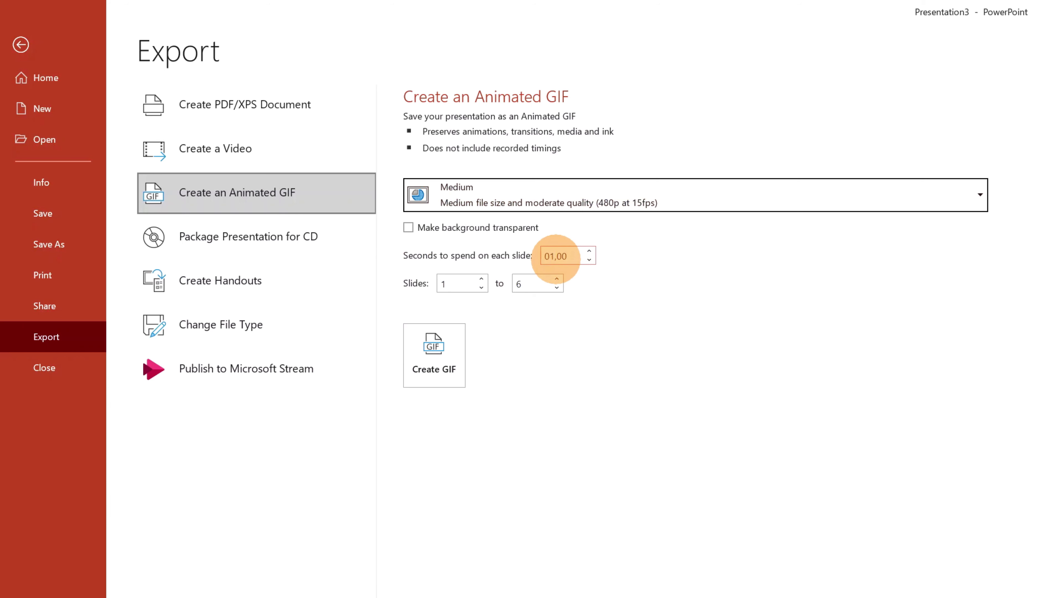
pyautogui.click(556, 257)
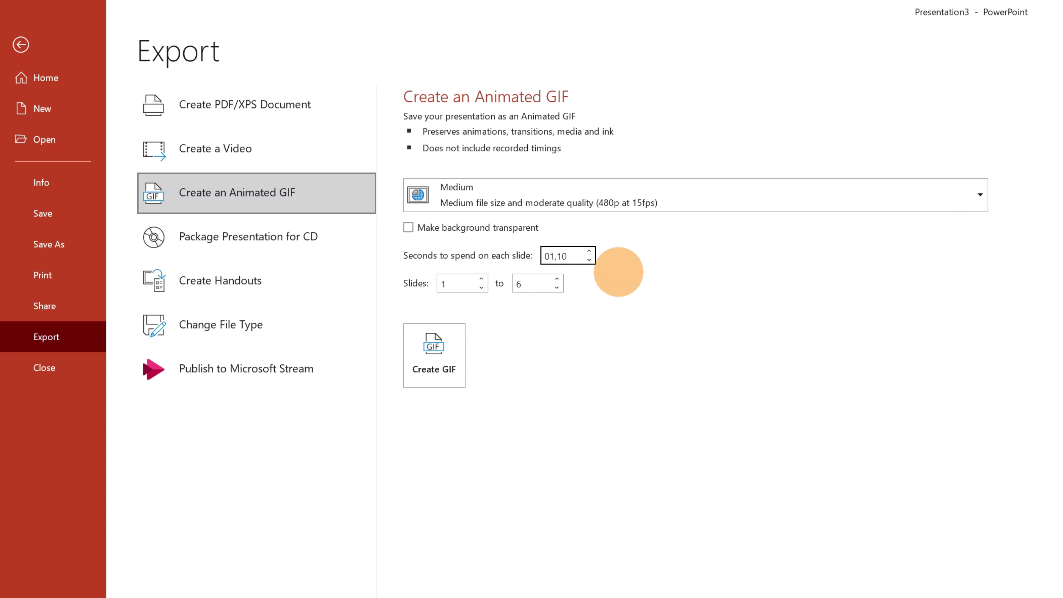
pyautogui.click(599, 390)
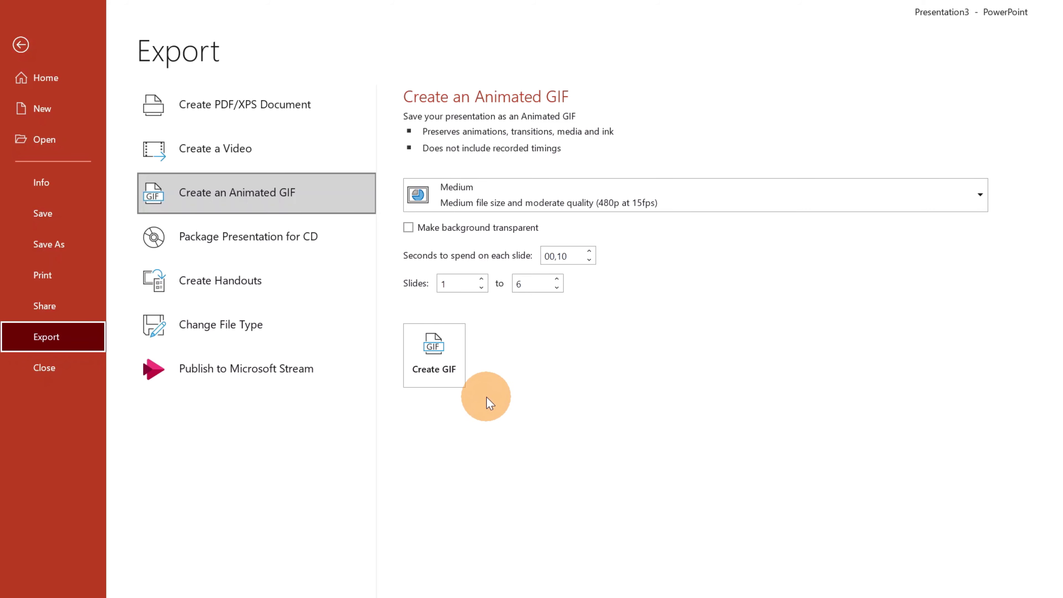
pyautogui.click(437, 379)
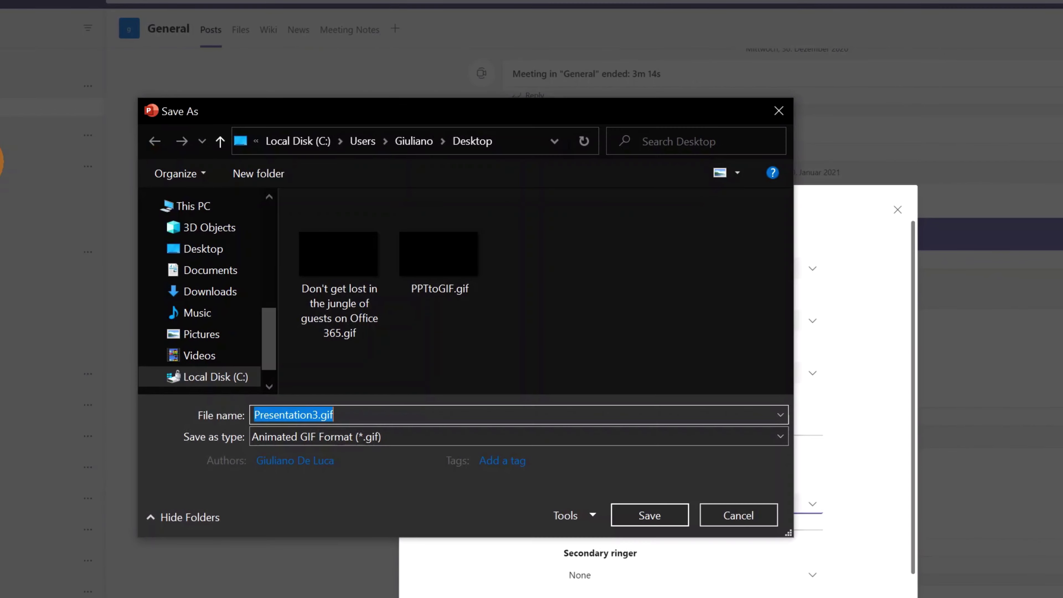
# Step: Save the GIF on the Desktop under the name Presentation3.gif
pyautogui.click(664, 510)
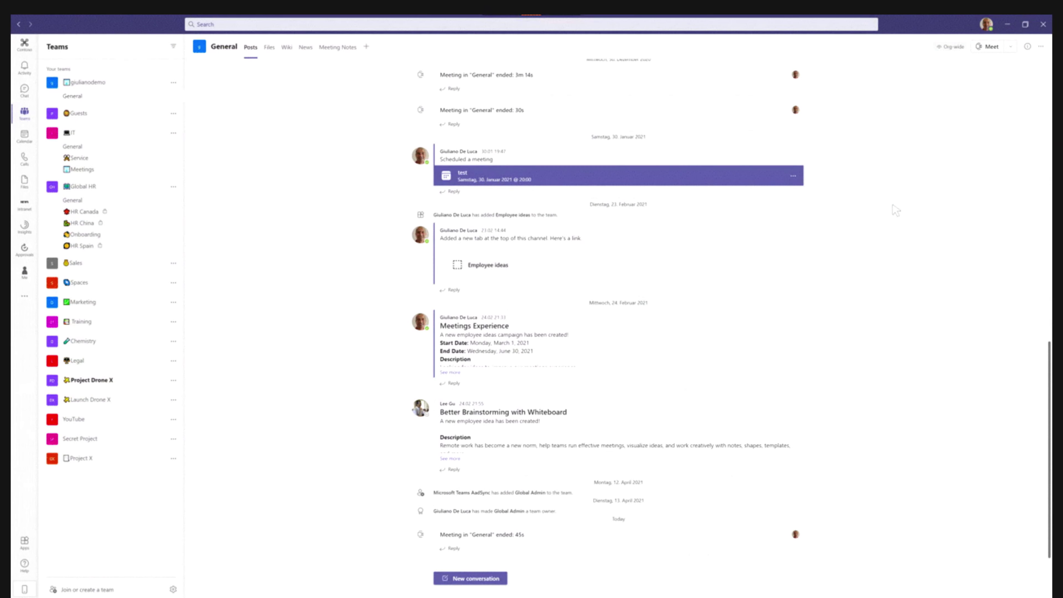
pyautogui.click(987, 23)
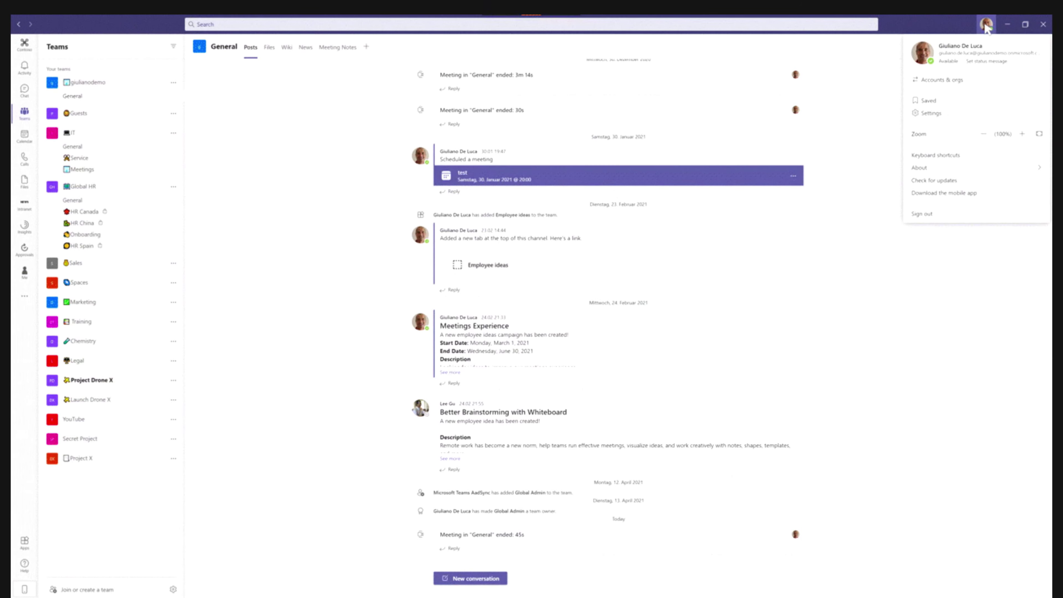
pyautogui.click(931, 113)
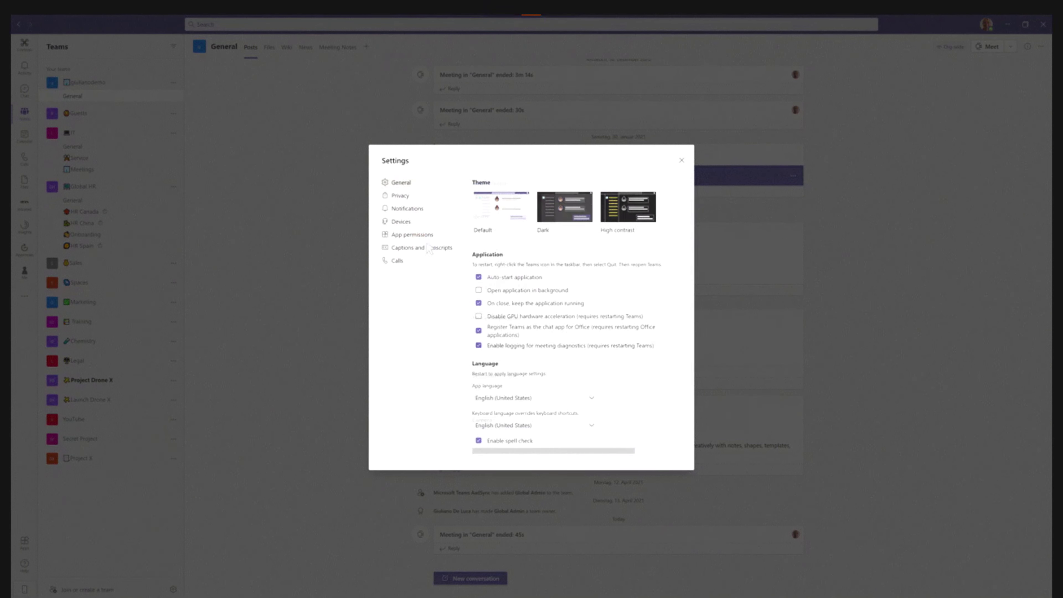